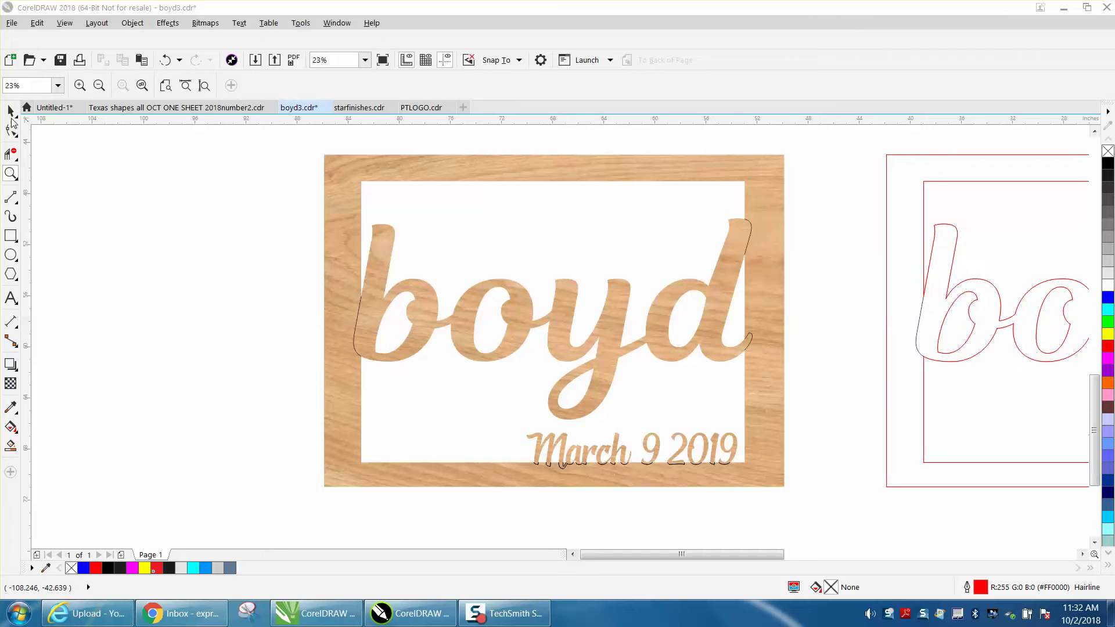
Select the wood preview frame and zoom in on the left edge of its b.
click(11, 112)
click(334, 163)
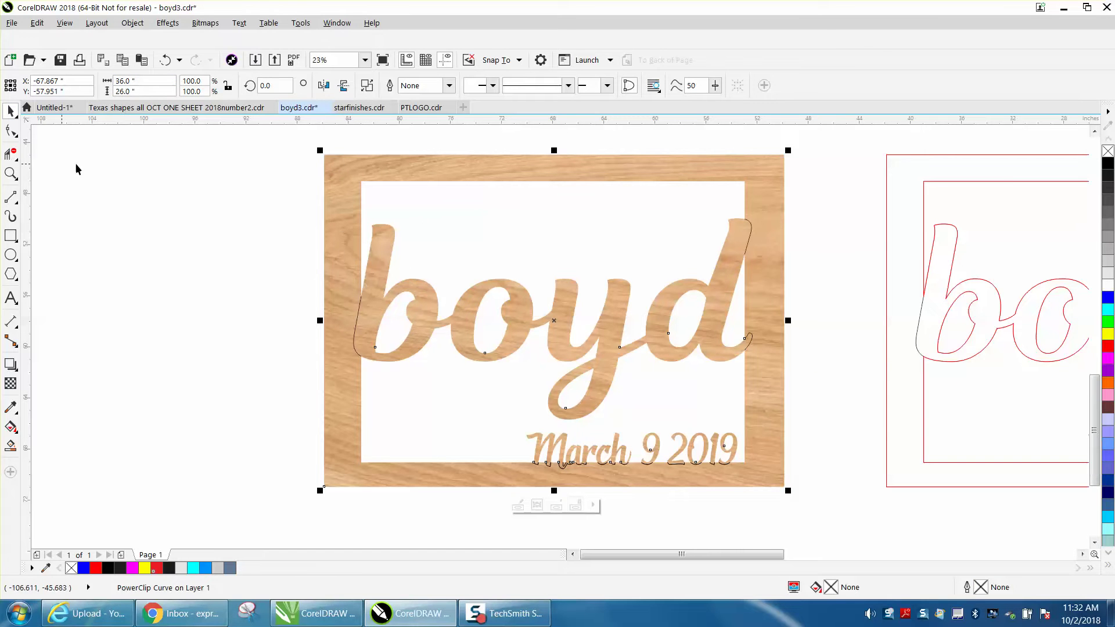
click(11, 174)
drag(322, 294, 447, 378)
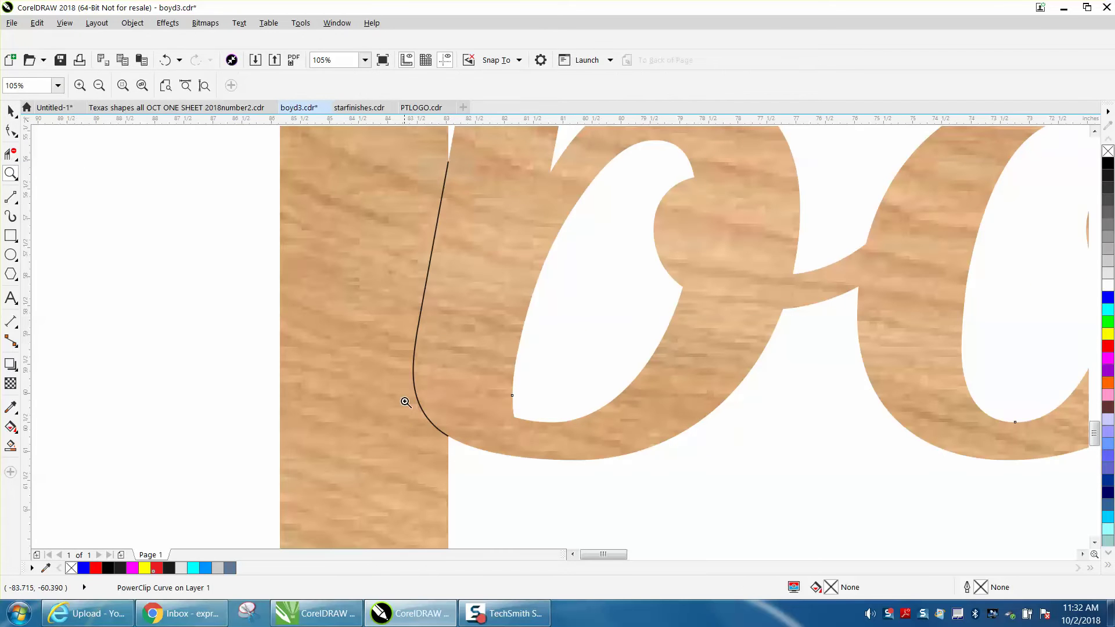
Zoom back out to see all designs, then zoom onto the black boyd sign.
right_click(416, 278)
right_click(417, 278)
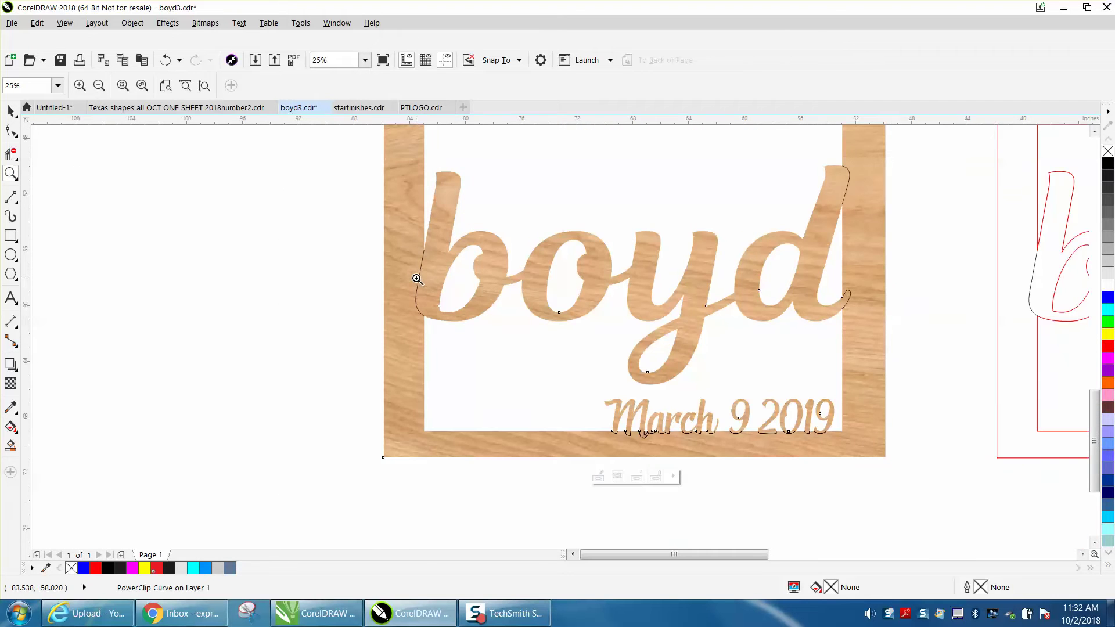
right_click(416, 278)
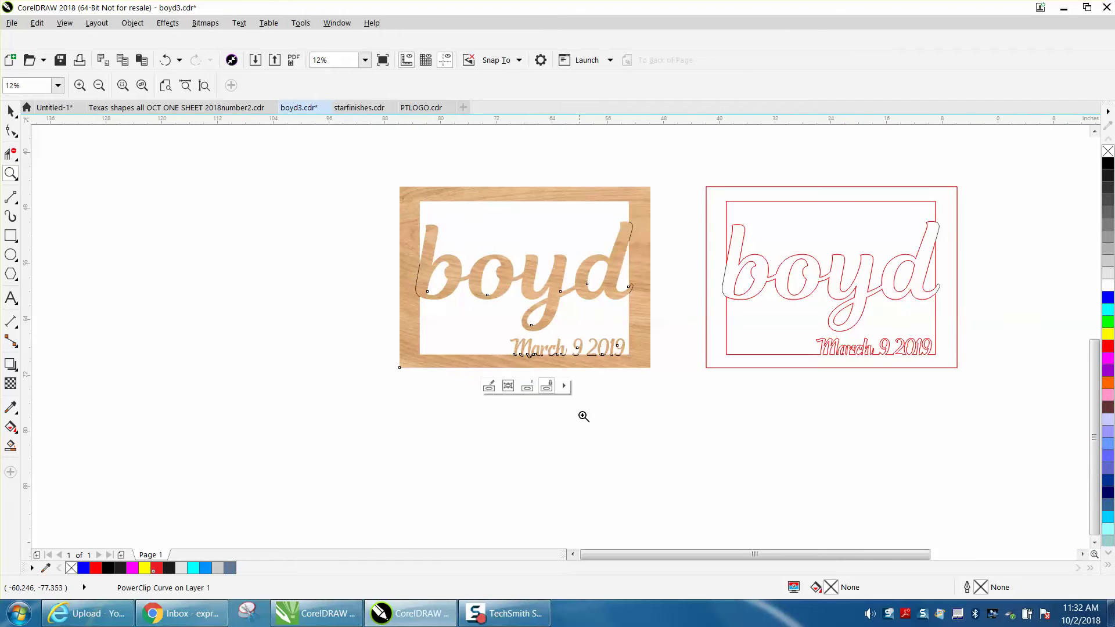
right_click(555, 401)
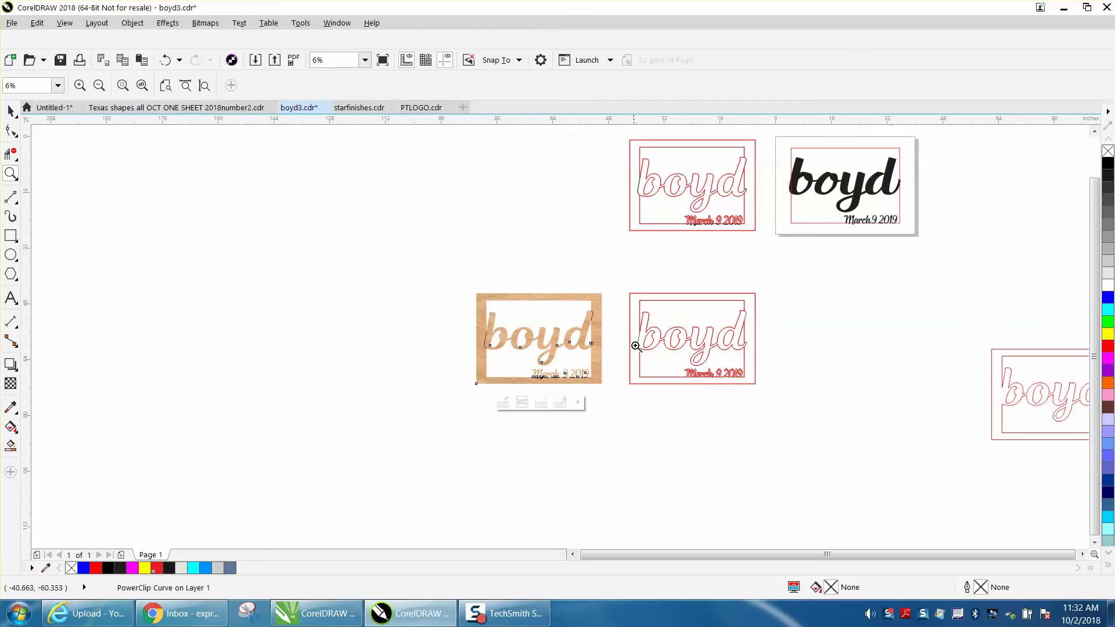
drag(781, 139, 927, 248)
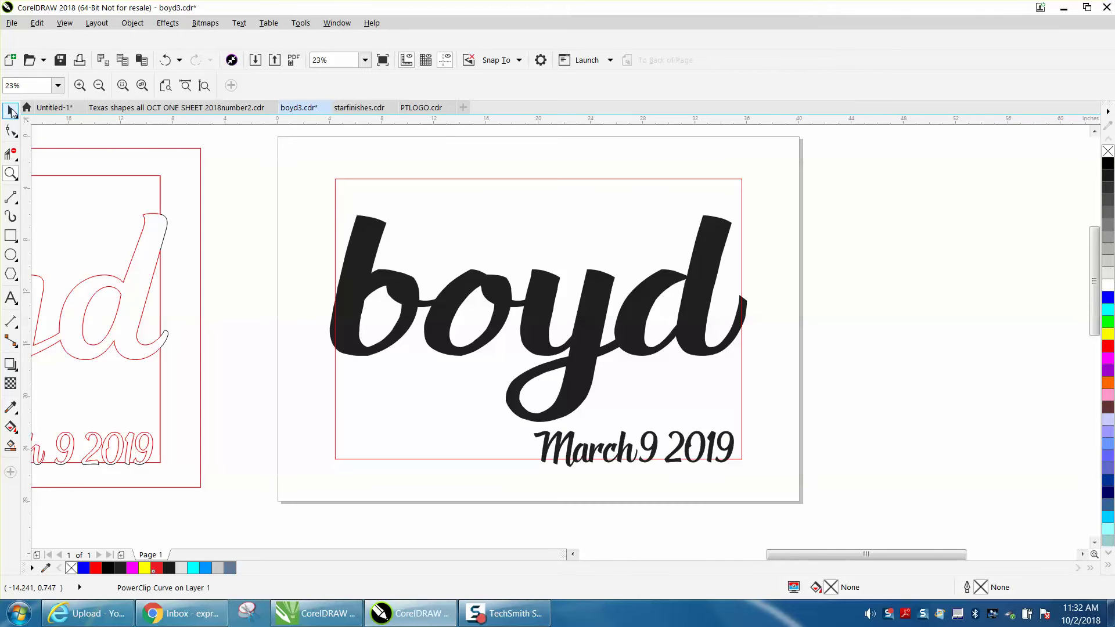
Remove the black fill from the boyd lettering and give it a red outline.
click(11, 111)
click(380, 232)
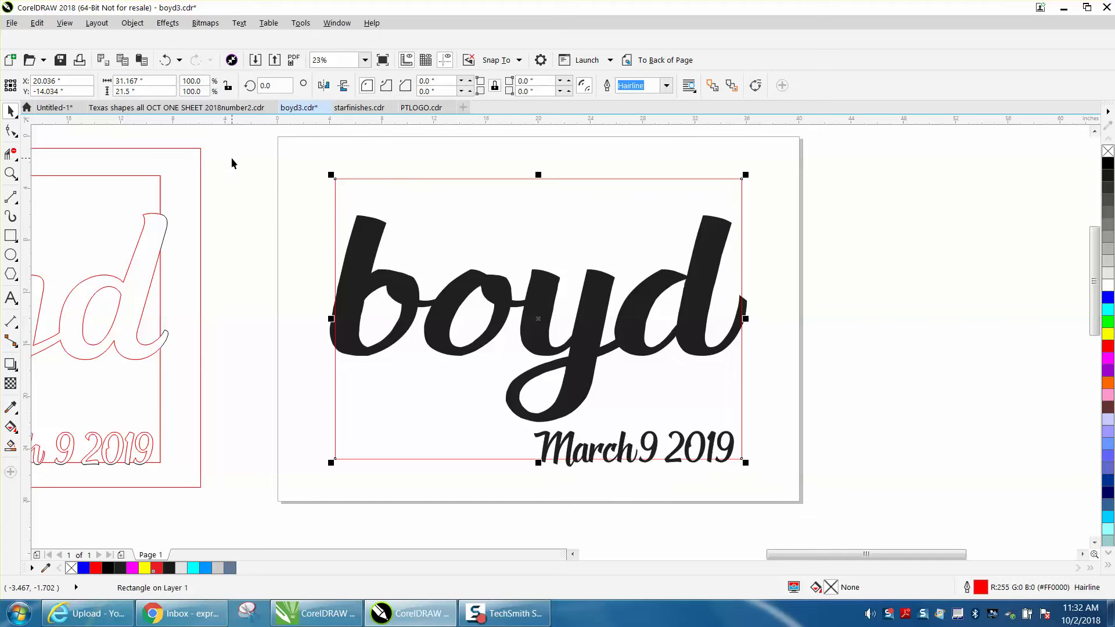
click(274, 175)
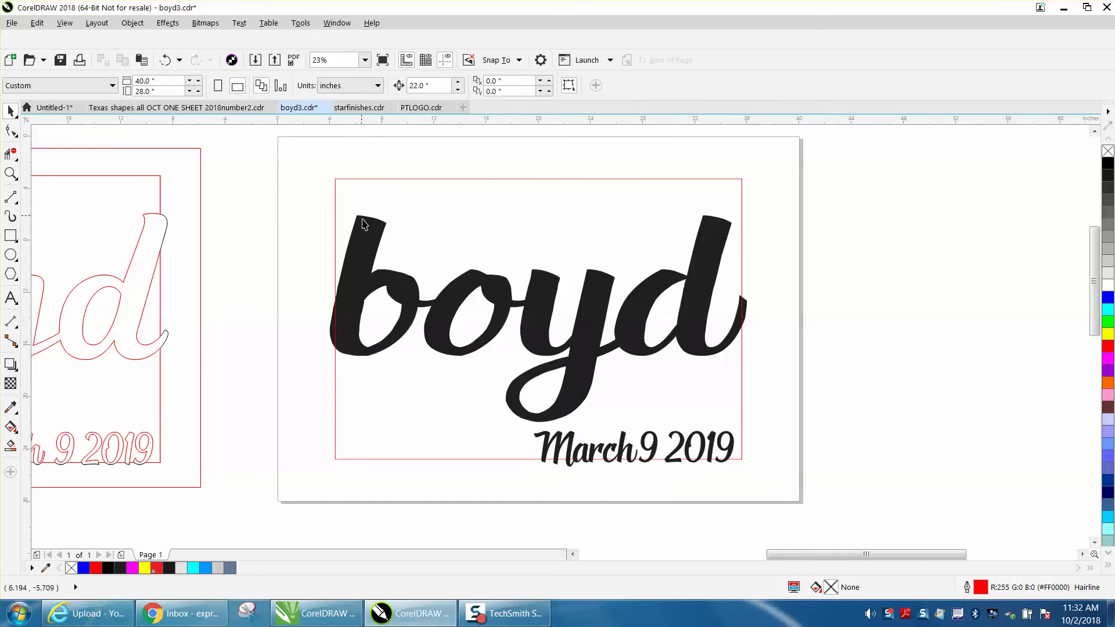
click(332, 331)
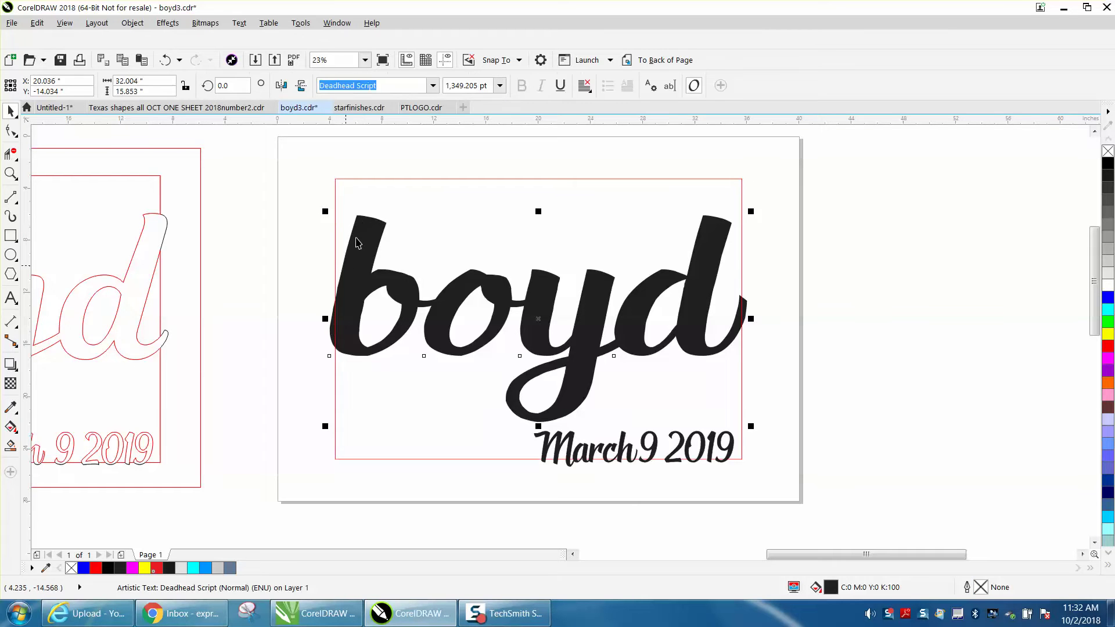
click(376, 87)
click(1108, 152)
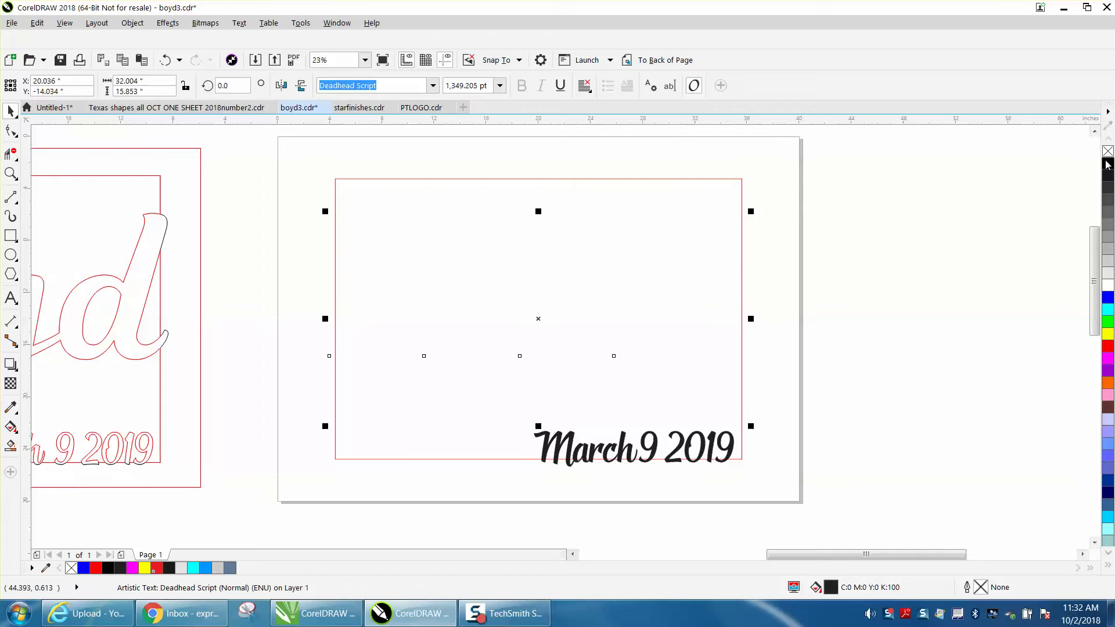
right_click(1108, 349)
Make the March 9 2019 date unfilled with a red outline, then select the whole sign.
drag(861, 410, 752, 479)
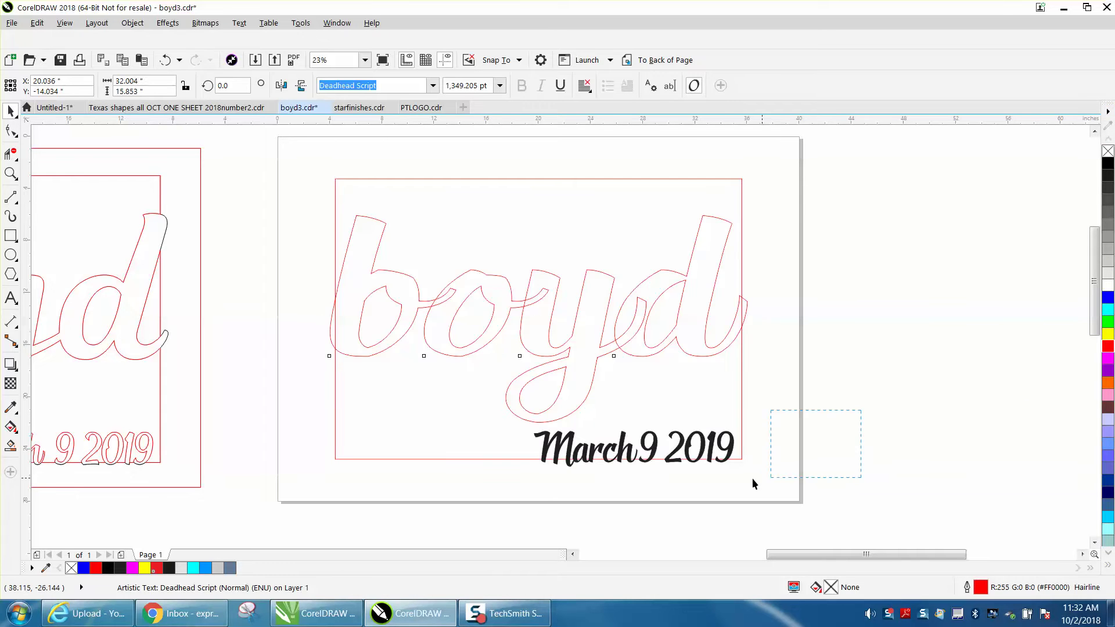
drag(490, 472, 497, 469)
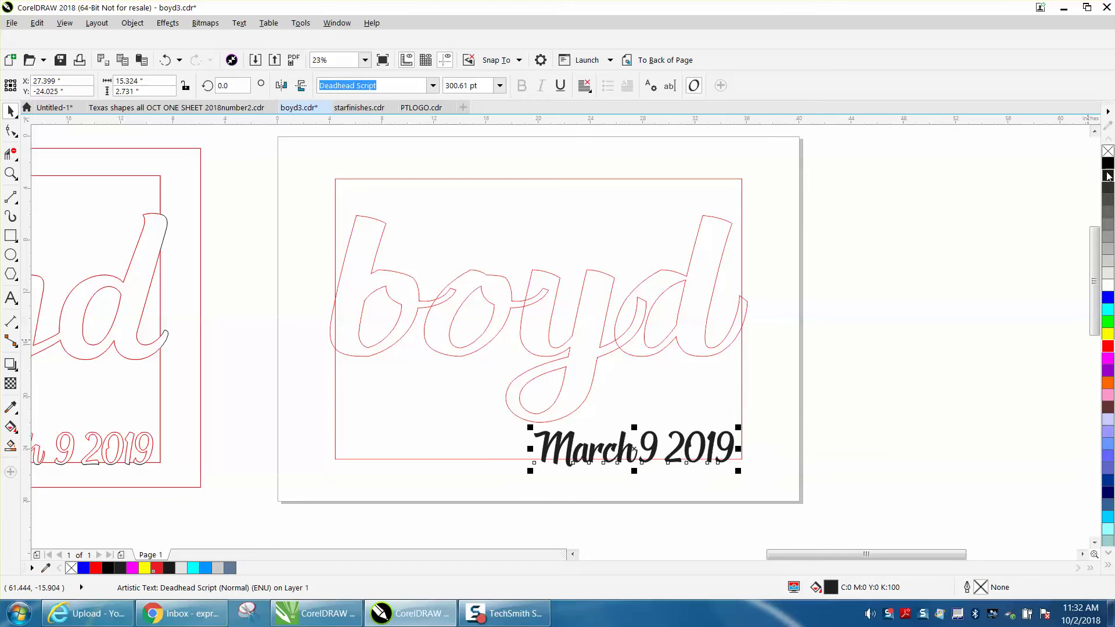
click(1108, 152)
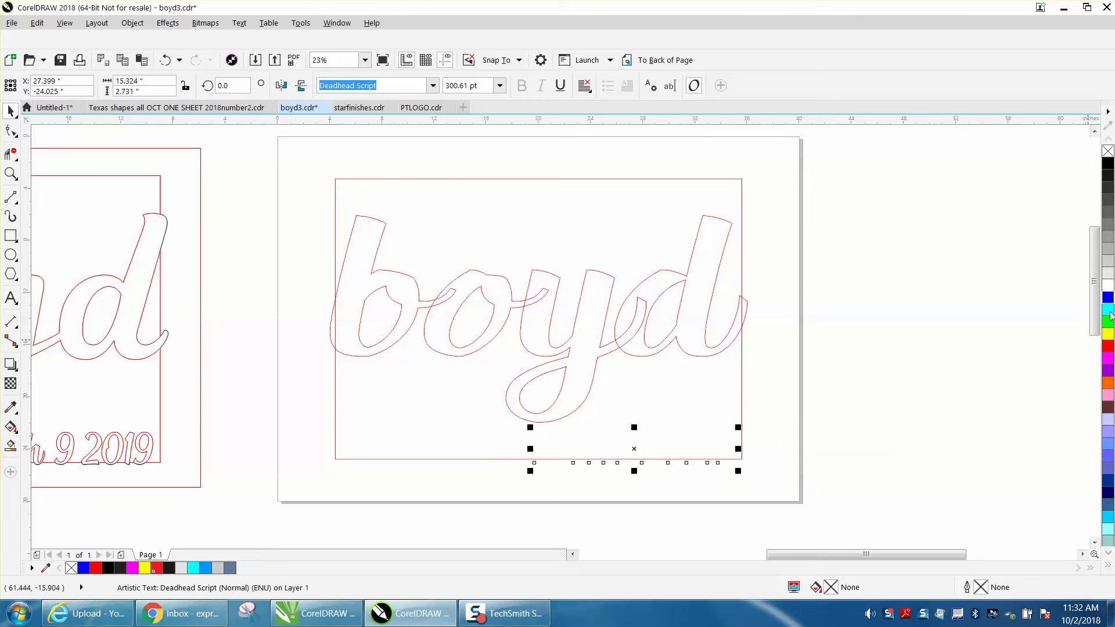
right_click(1108, 348)
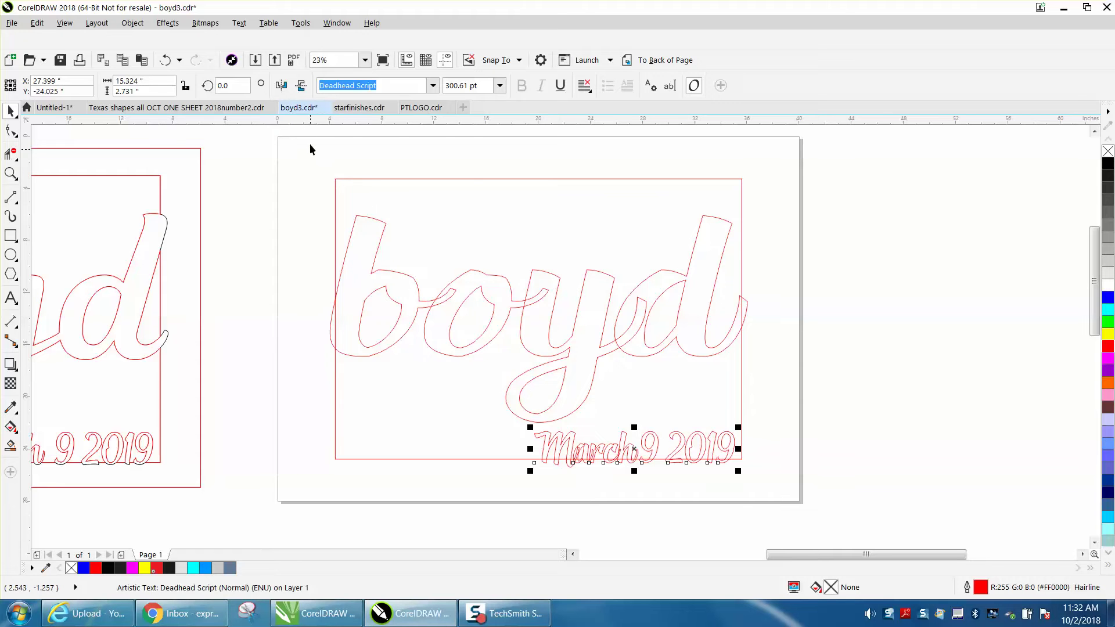
drag(309, 132, 774, 538)
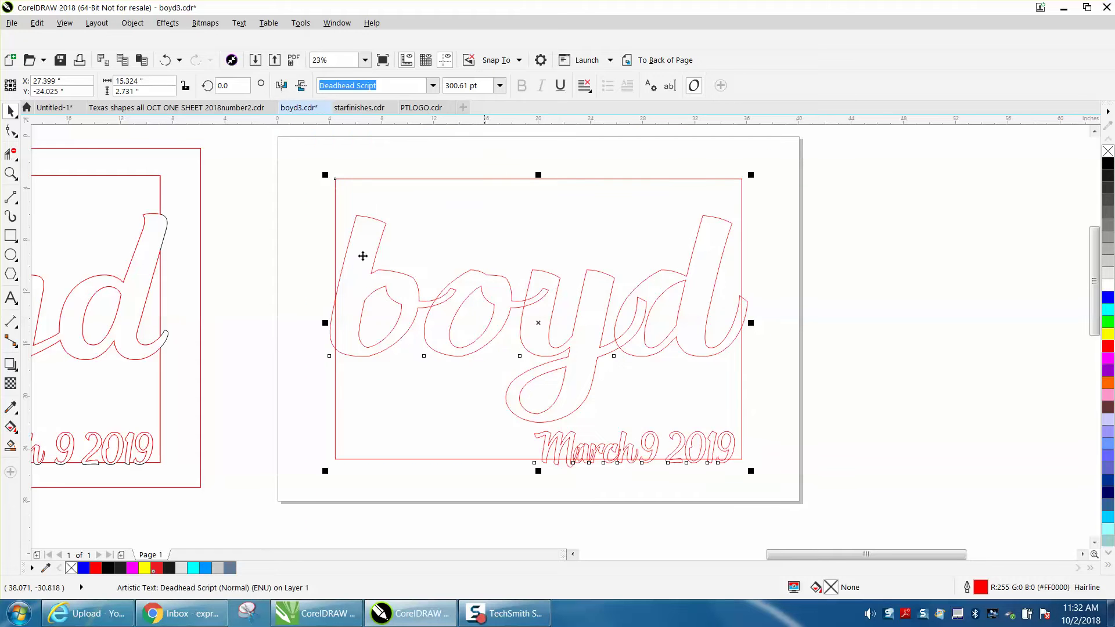
Convert the sign objects to curves and delete the overlapping segment inside the d.
click(133, 24)
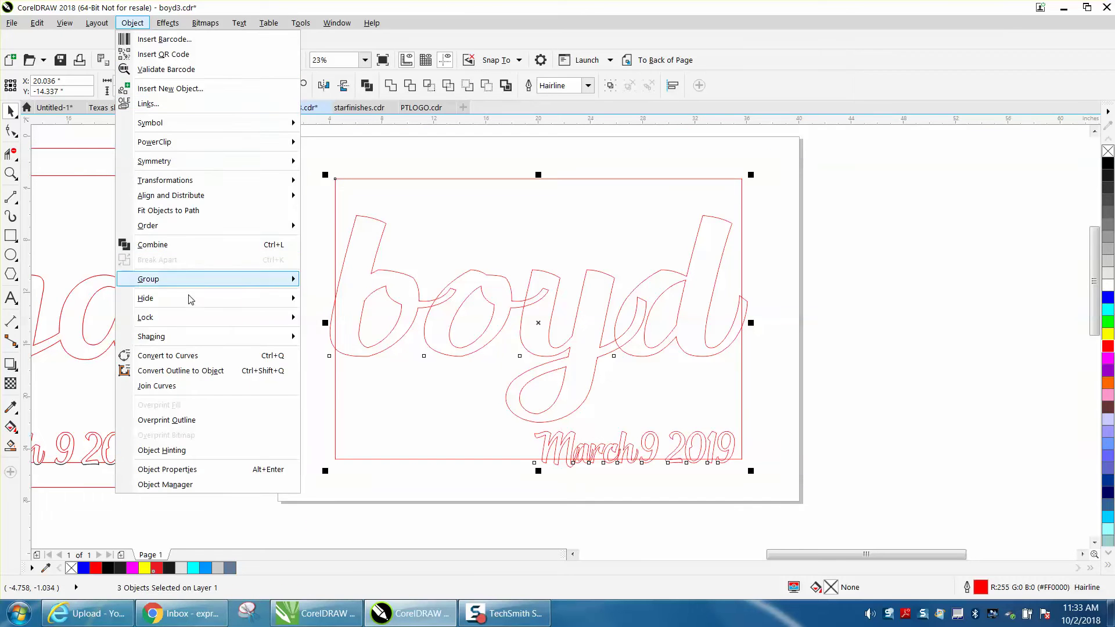
click(188, 353)
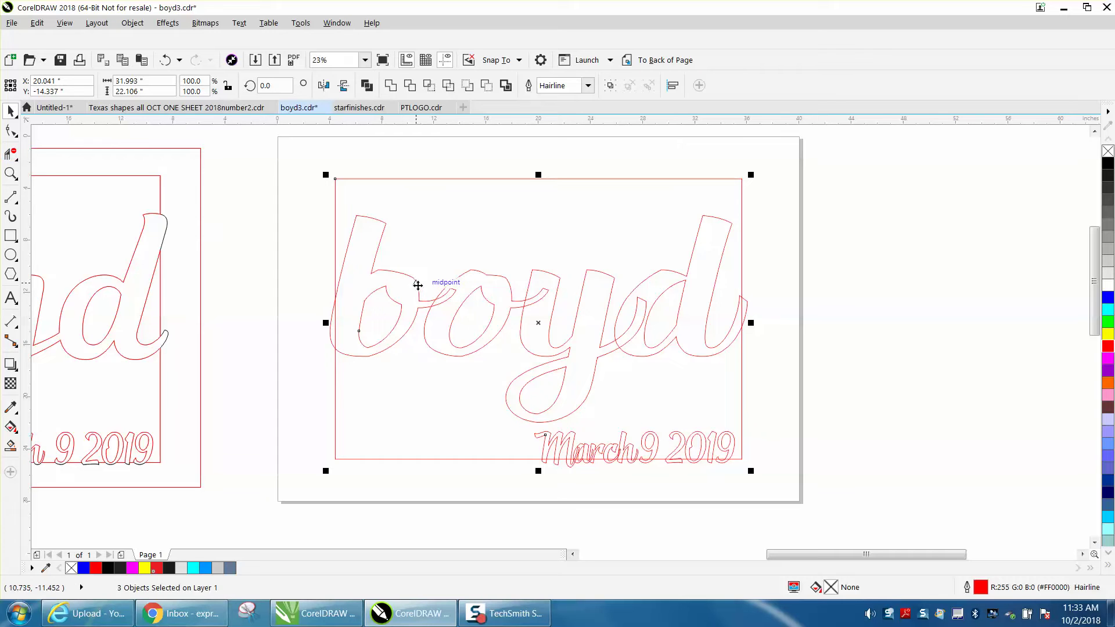
click(18, 160)
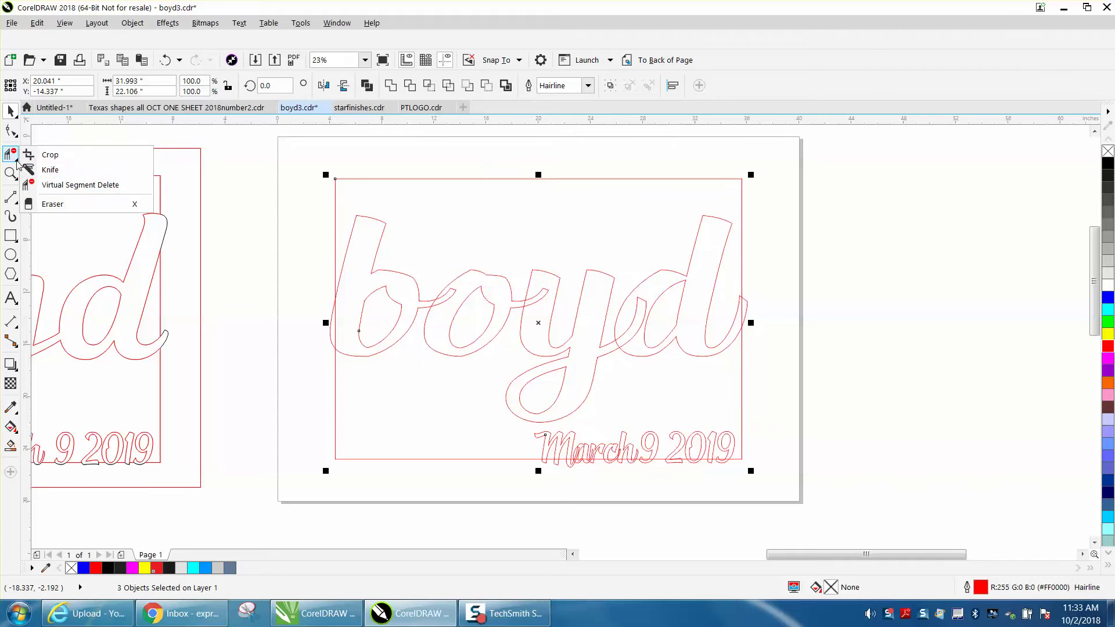
click(60, 189)
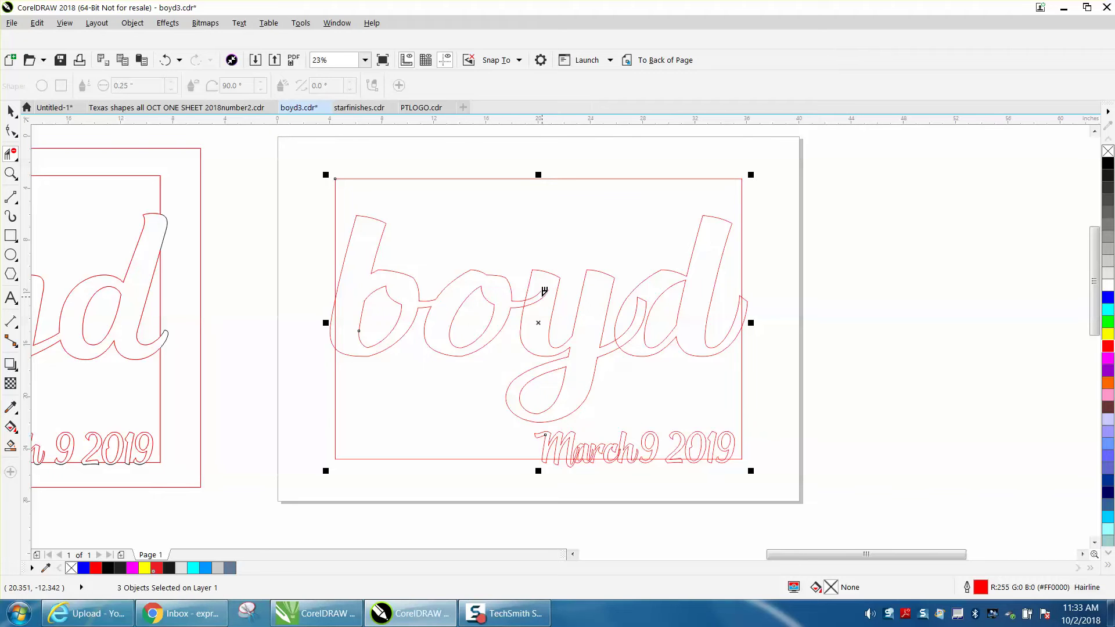
click(646, 294)
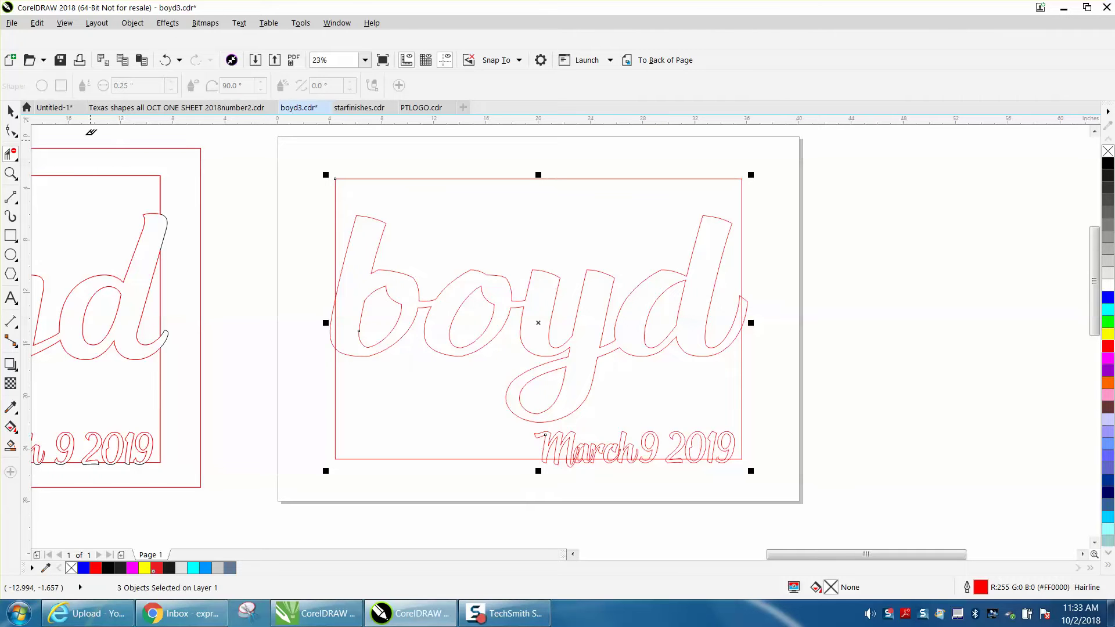
Try reopening a recent file, dismiss the missing-file error, and return to boyd3.cdr.
click(12, 23)
mouse_move(70, 85)
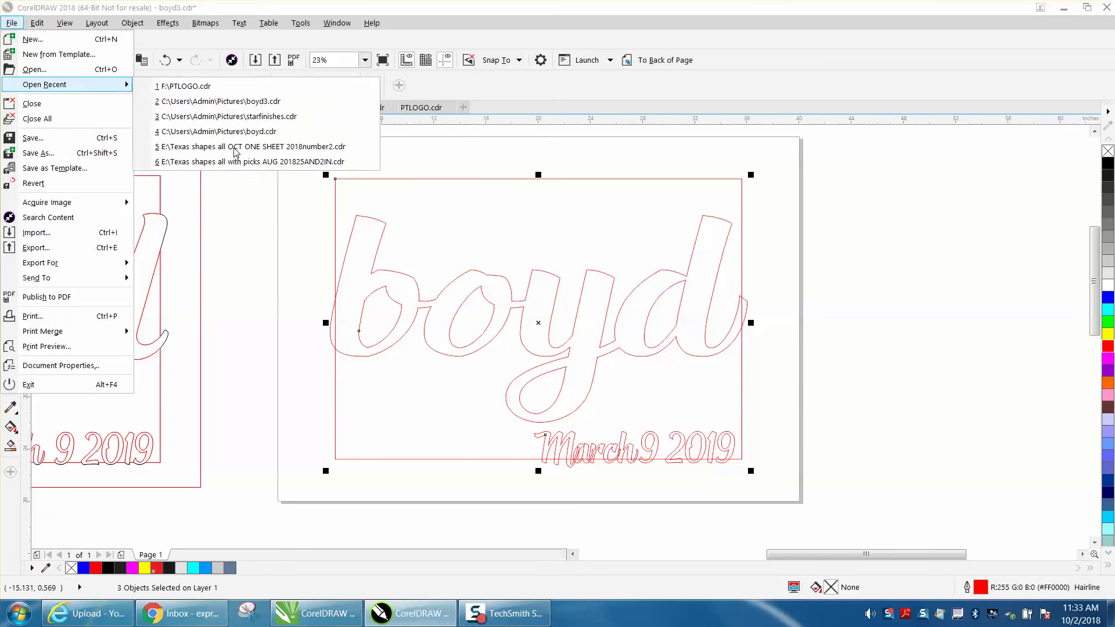
click(231, 146)
click(663, 337)
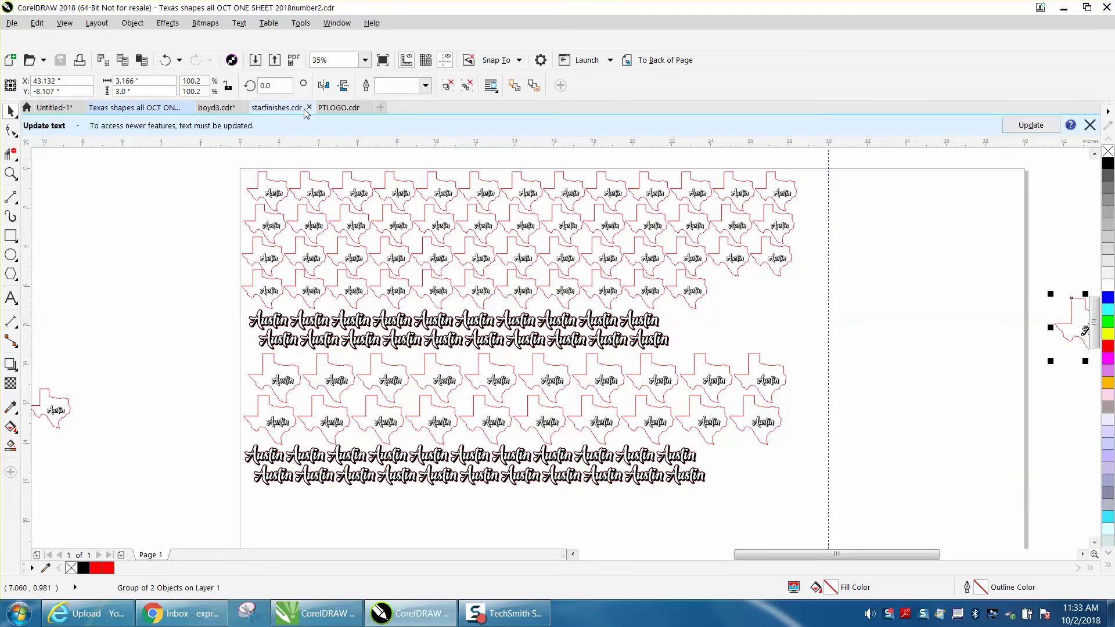
click(232, 109)
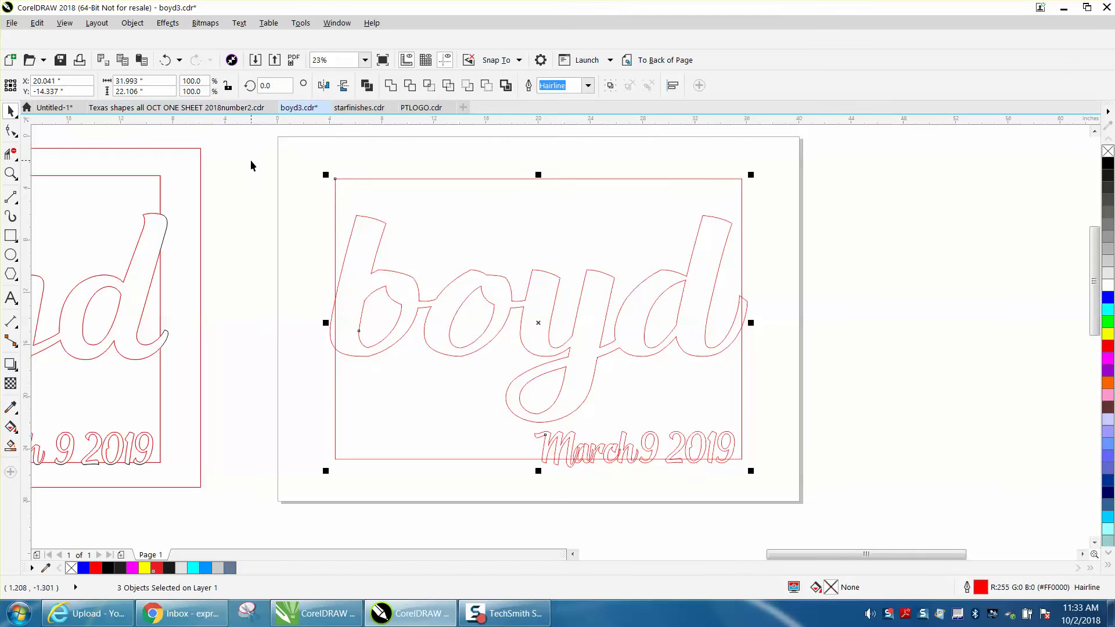
Duplicate the three sign objects and nudge the copy 44 inches to the right.
drag(255, 167, 287, 231)
drag(733, 479, 833, 531)
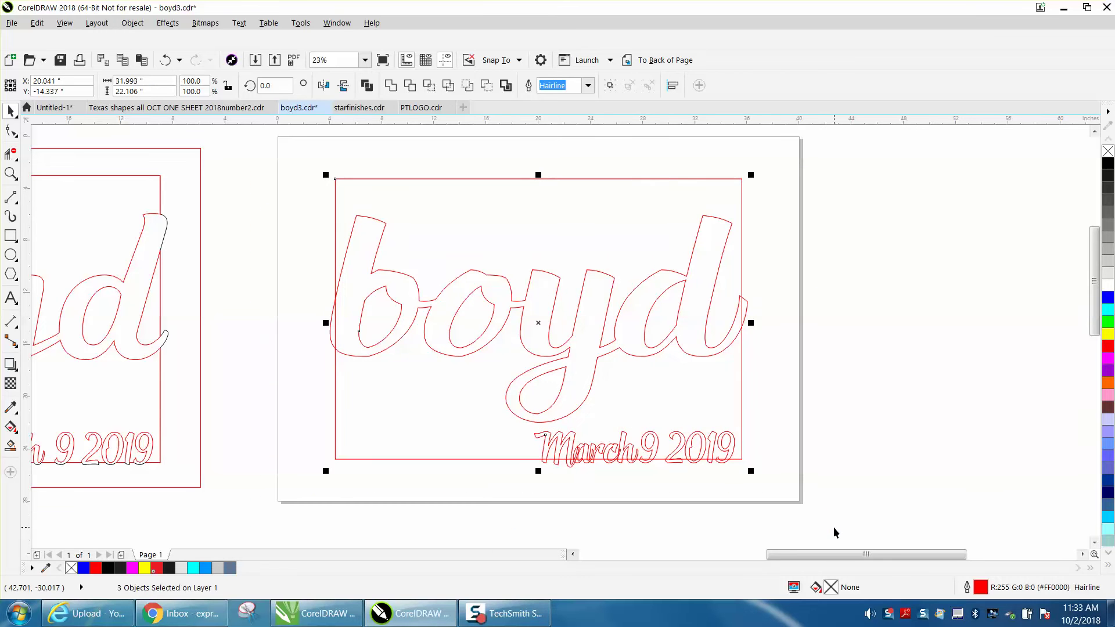
key(ctrl+d)
key(Right)
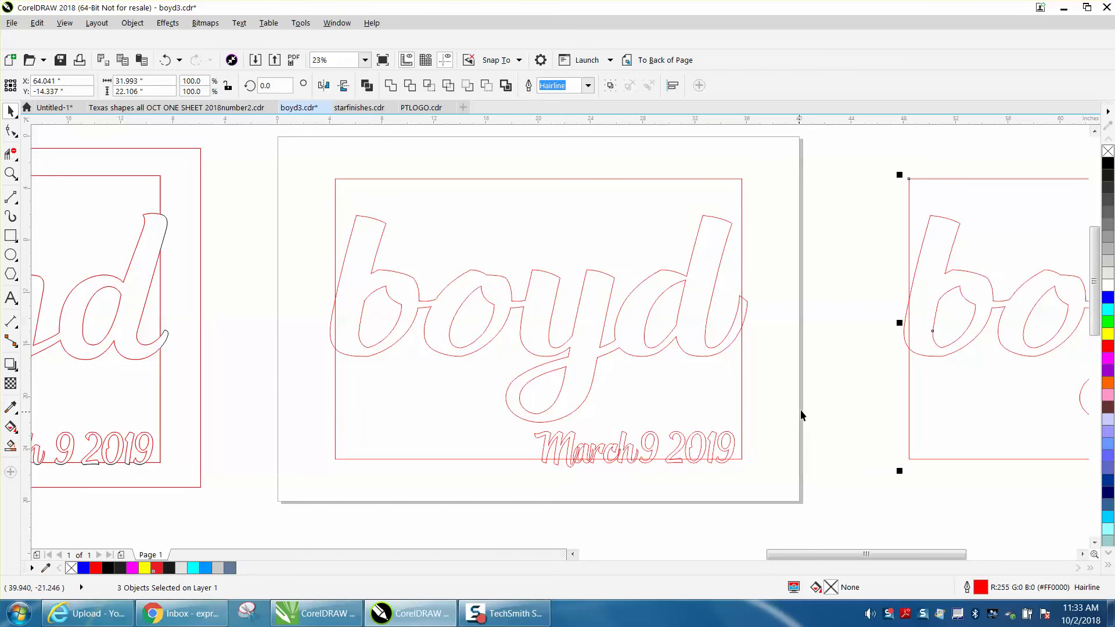
Trim the d's tail and the b's bulge past the frame lines, then zoom onto the date.
click(11, 154)
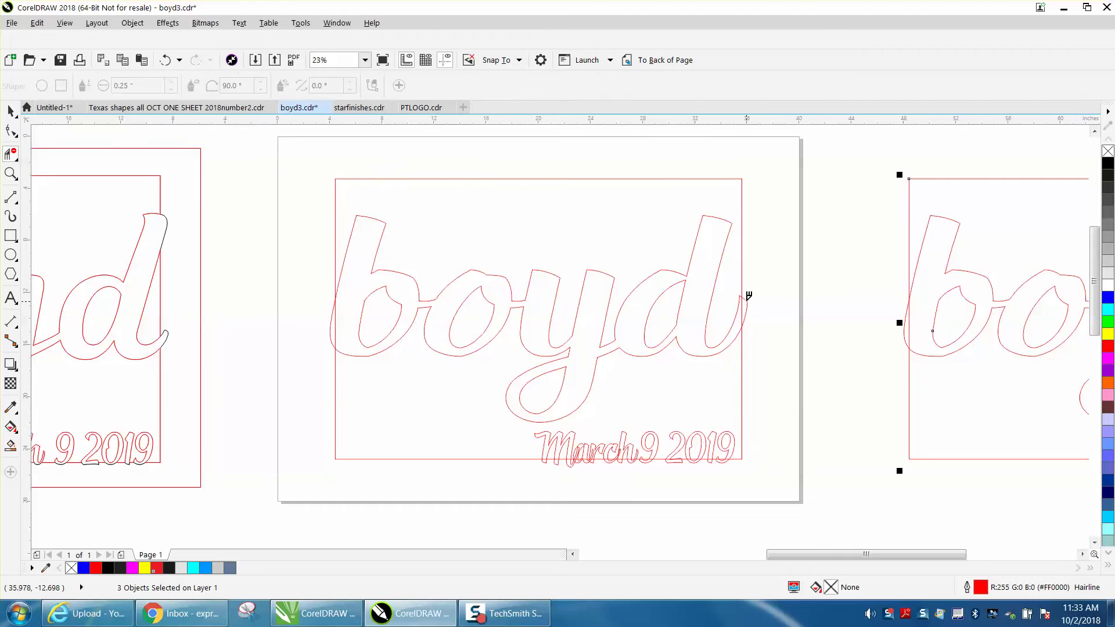
drag(747, 296, 753, 299)
click(333, 316)
click(11, 173)
drag(498, 411, 821, 493)
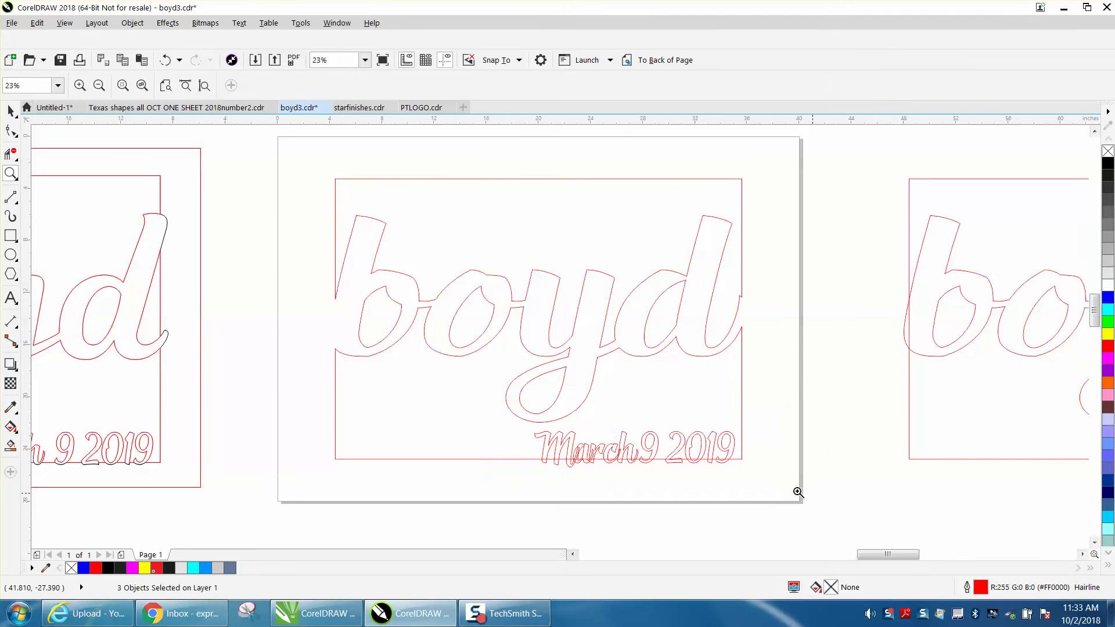
click(11, 154)
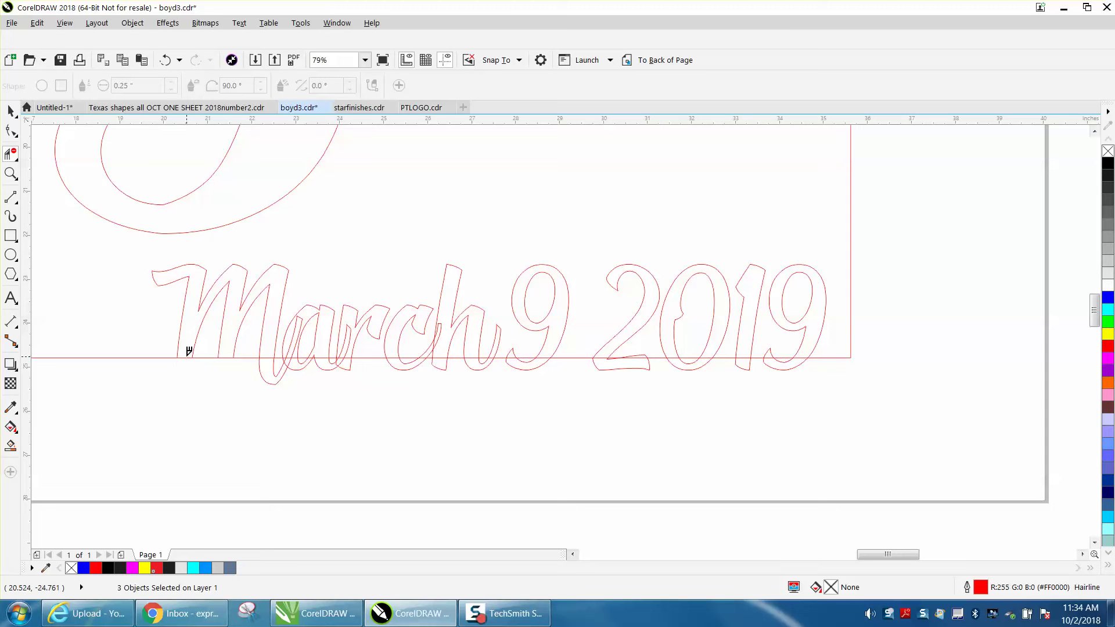
Delete baseline pieces through the M and inside the a of March, zooming onto 'Ma'.
click(200, 356)
click(243, 359)
drag(241, 364, 671, 396)
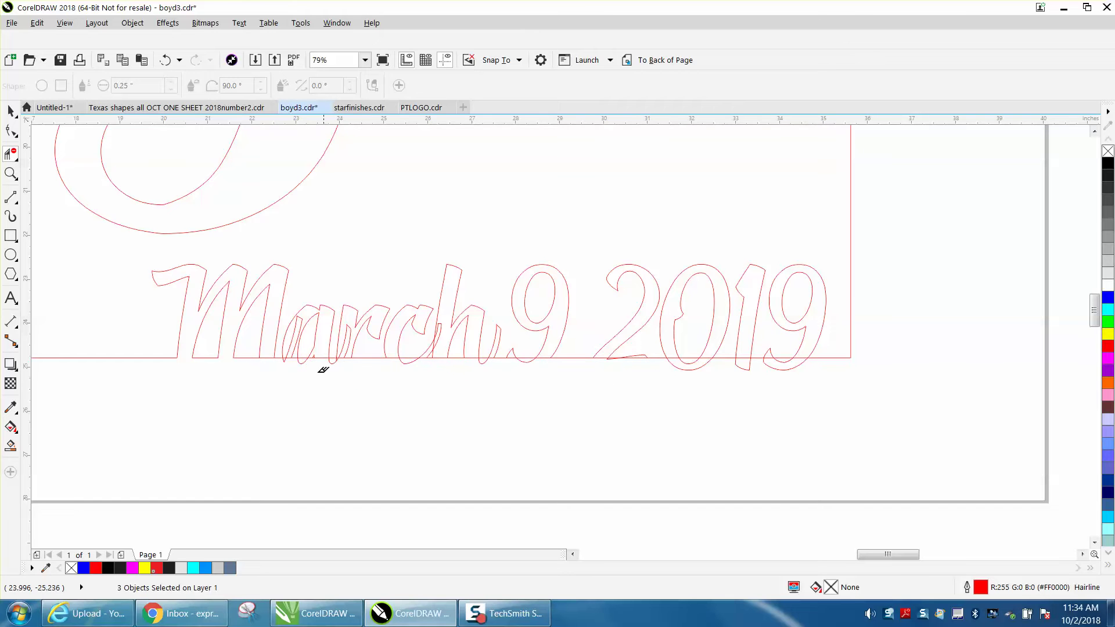
click(306, 358)
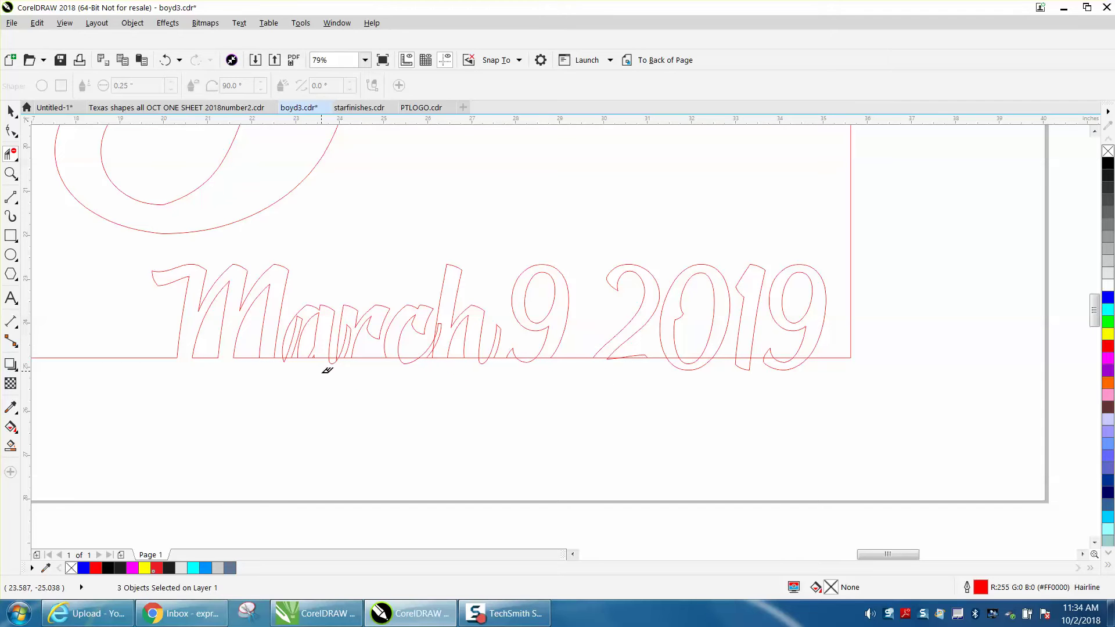
click(11, 173)
drag(226, 293, 455, 401)
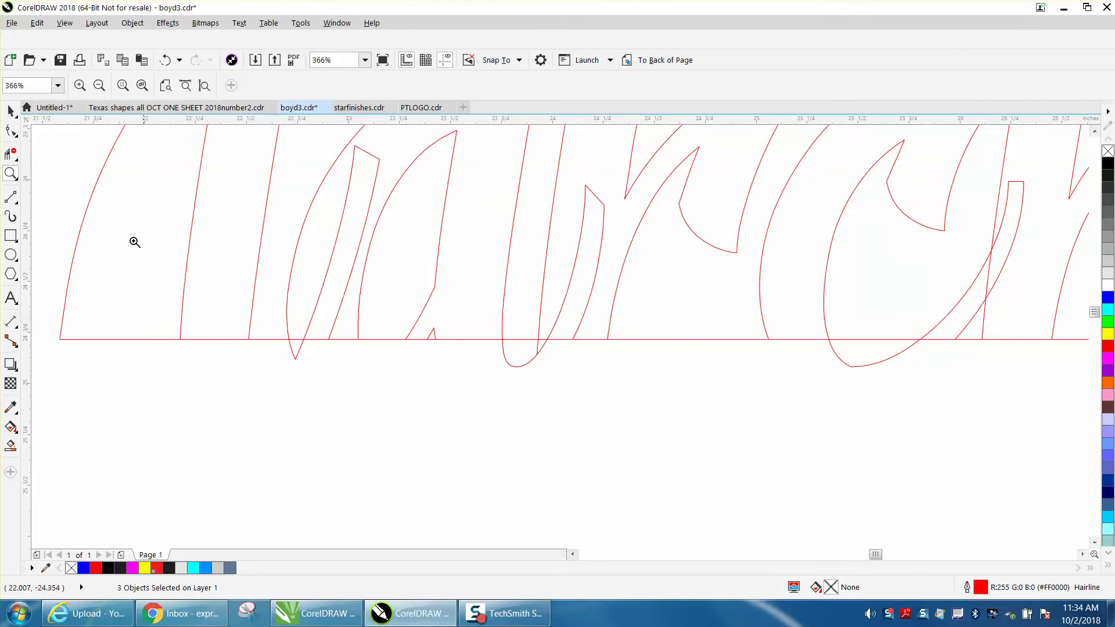
click(11, 153)
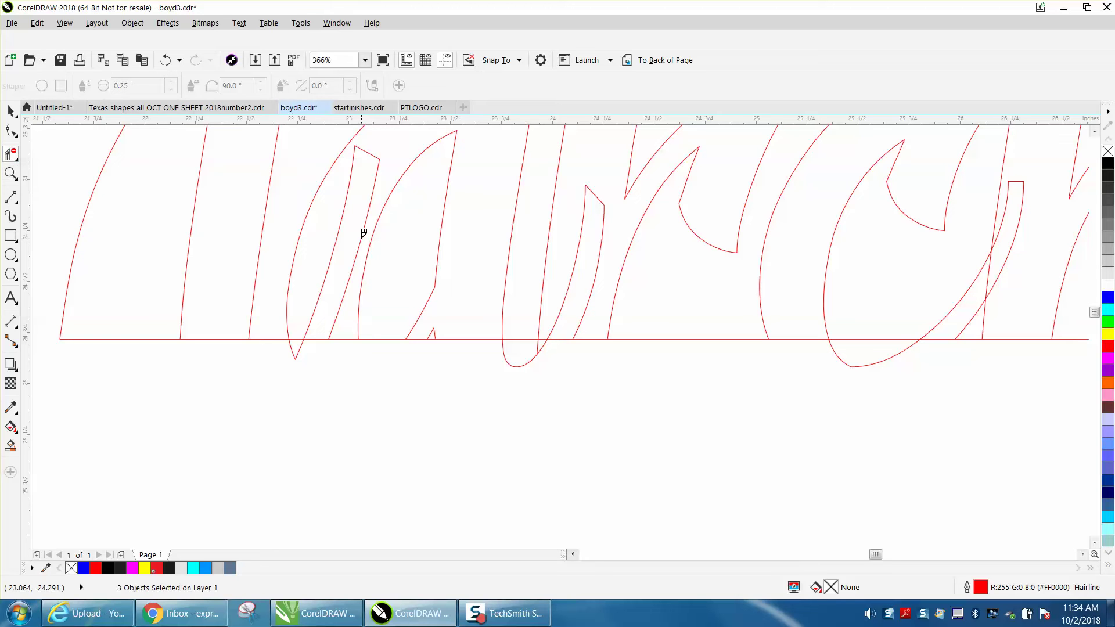
key(Delete)
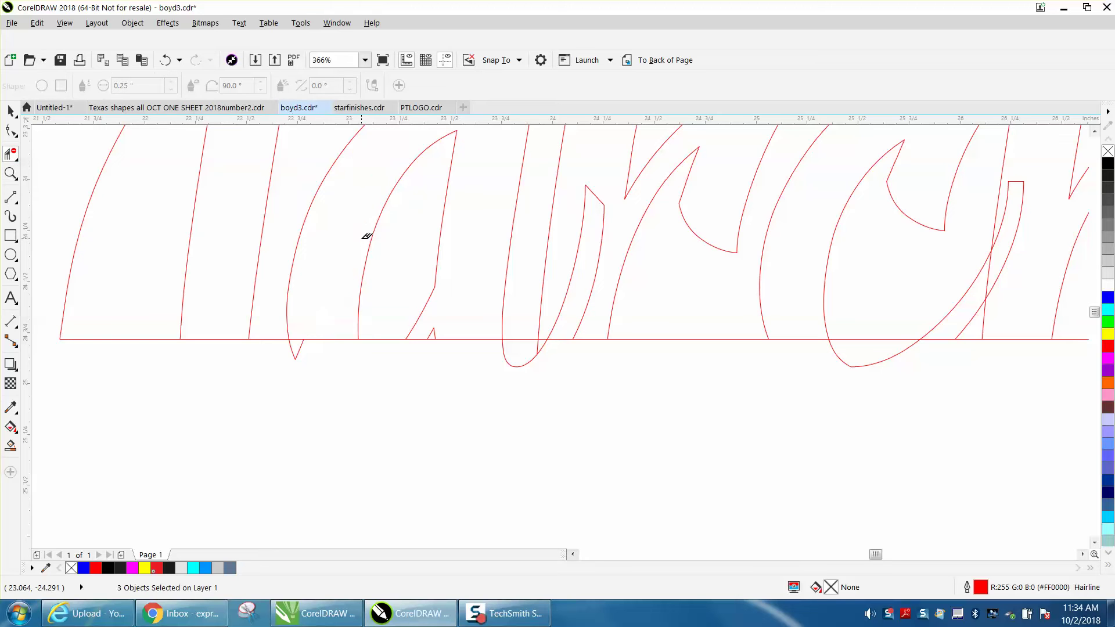
Remove the a's tip and tail, the dipping loop and tail, and baseline pieces under the letters.
double_click(303, 340)
double_click(293, 353)
click(505, 352)
click(542, 348)
scroll(351, 335, down, 2)
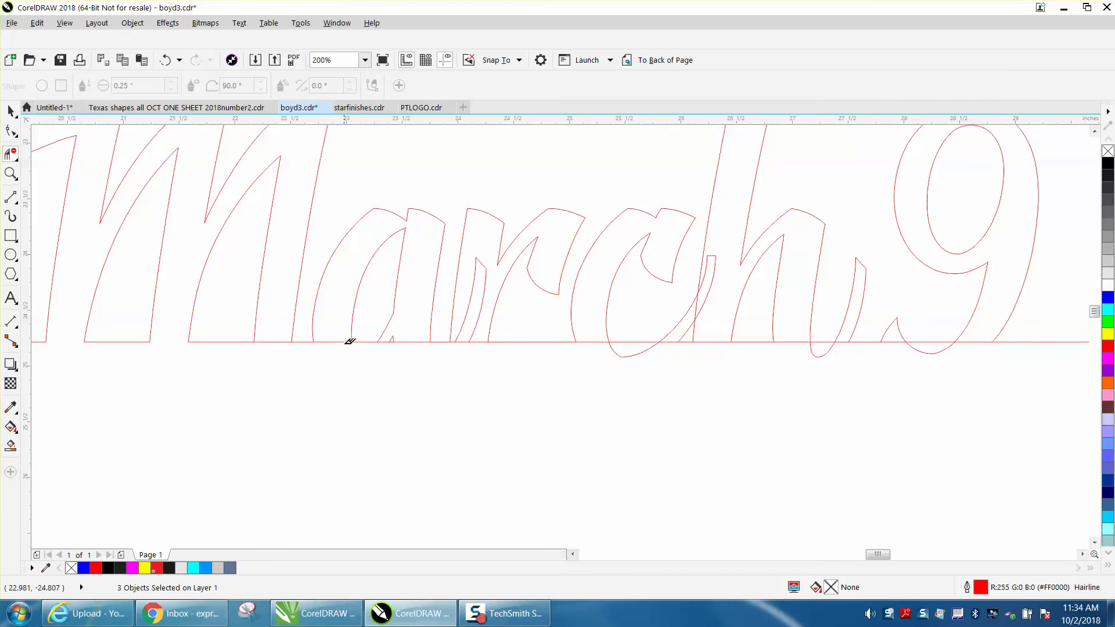
click(277, 342)
click(339, 337)
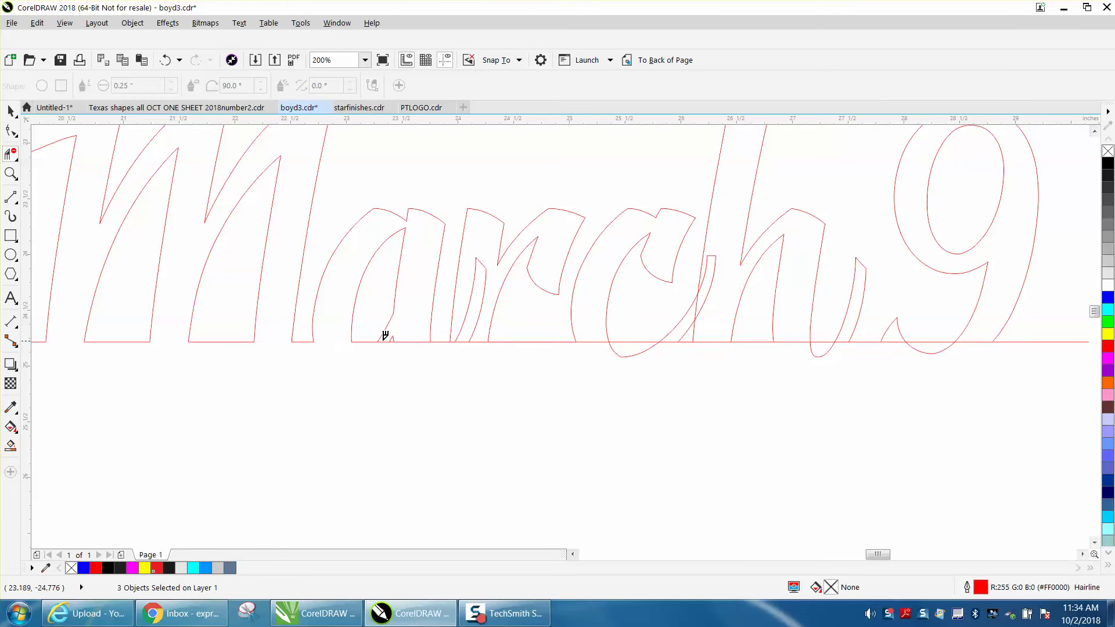
click(416, 337)
Zoom closely on the a's baseline and delete the small triangle's bottom segment.
click(10, 173)
drag(361, 299, 450, 360)
click(10, 153)
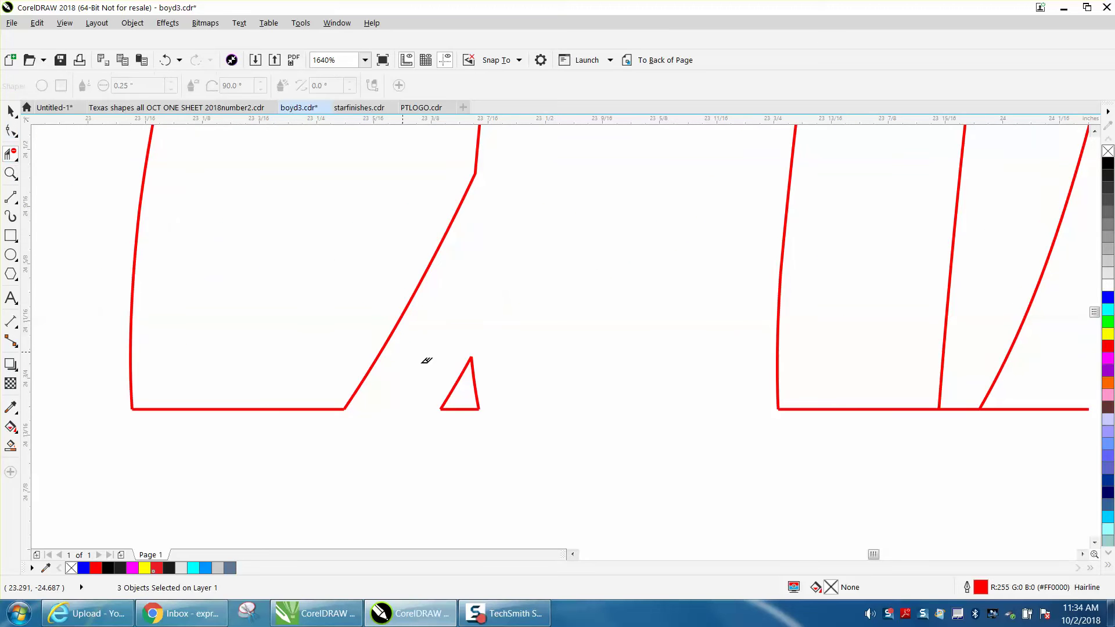
click(464, 408)
scroll(416, 372, down, 1)
scroll(593, 377, down, 2)
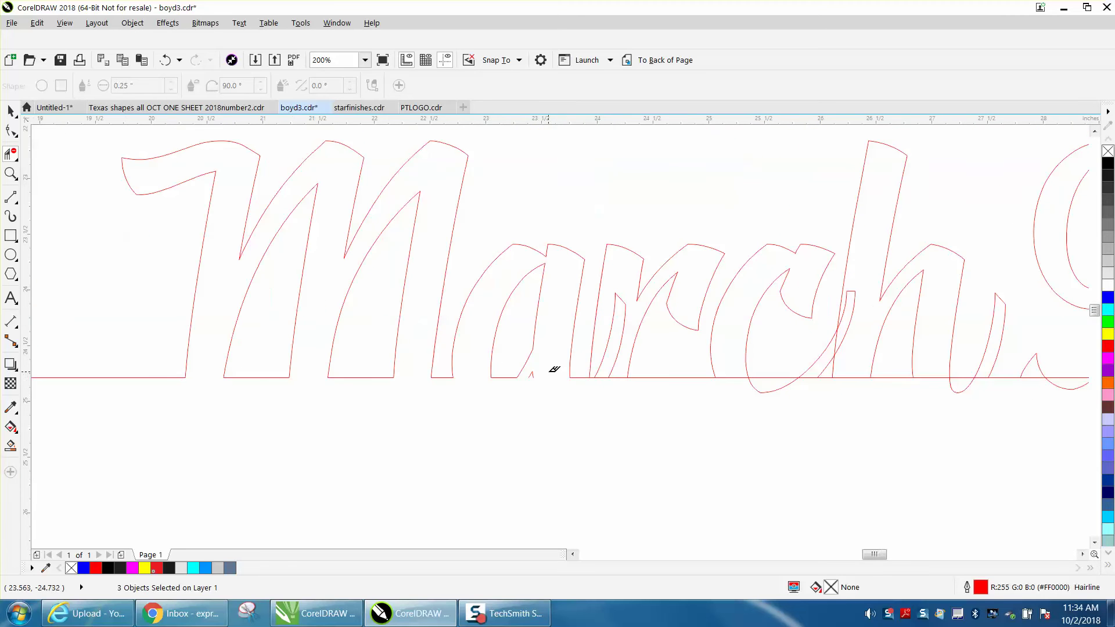
Delete the baseline pieces under the r and c and the c's lower loop.
click(591, 377)
click(619, 377)
click(166, 60)
click(621, 374)
click(737, 375)
click(755, 388)
click(809, 376)
click(848, 375)
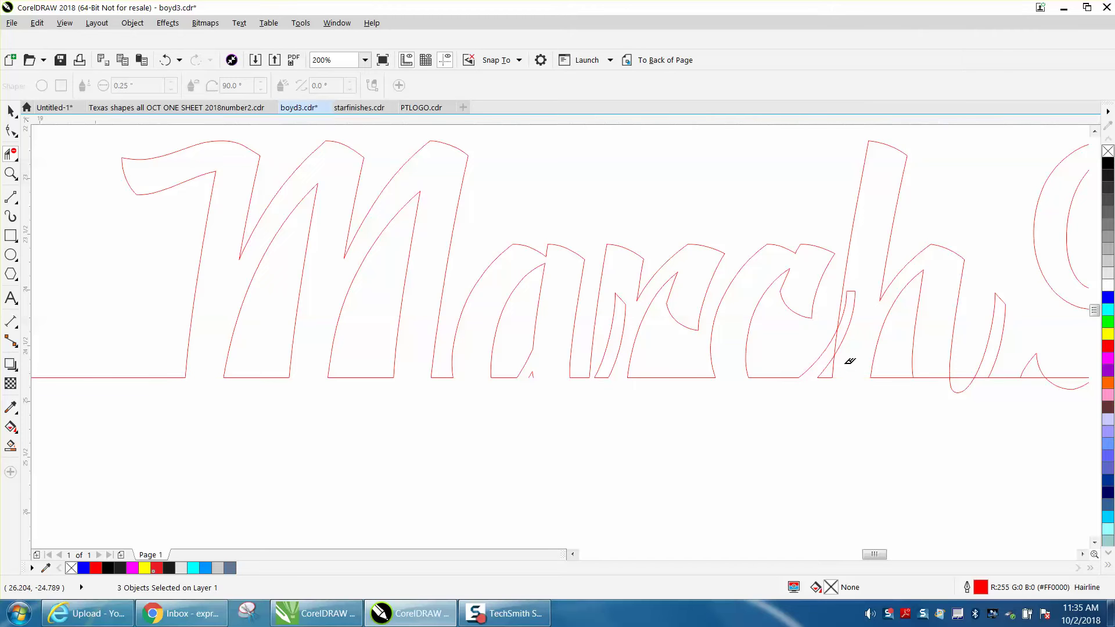
Remove the hook, vertical segment, loop and baseline pieces around the h, plus the 9's baseline.
click(843, 332)
click(836, 343)
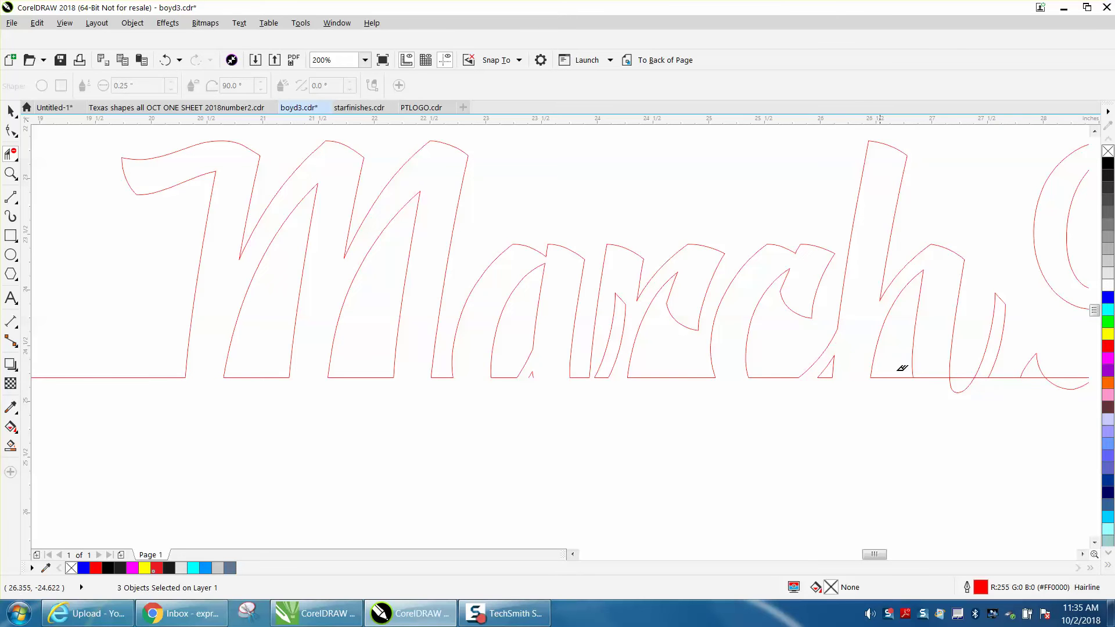
click(955, 384)
click(936, 376)
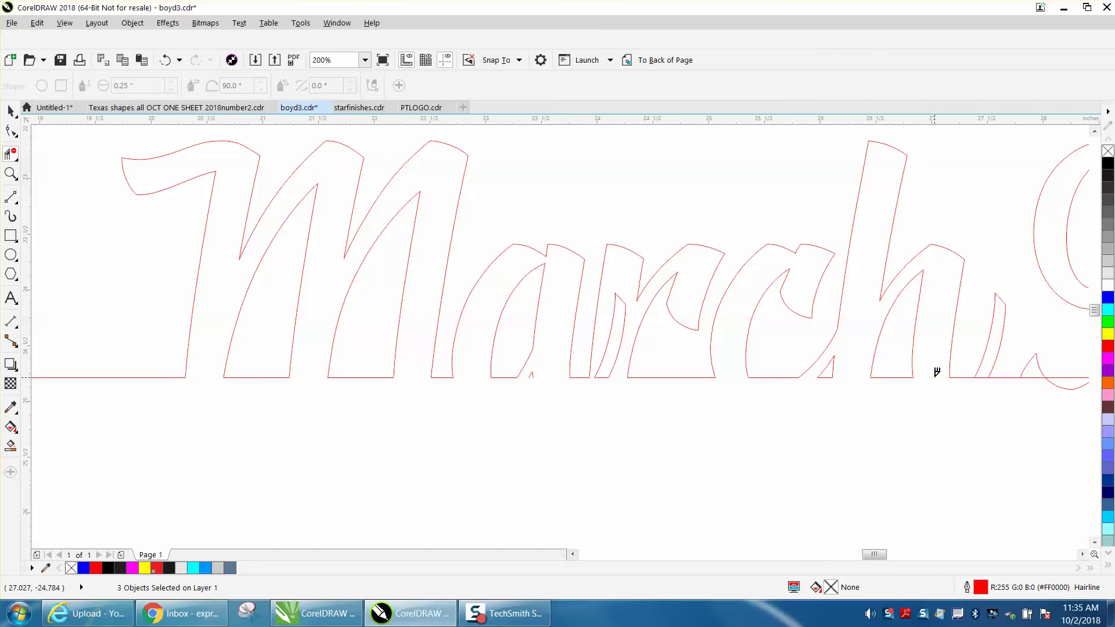
click(981, 377)
scroll(929, 403, down, 1)
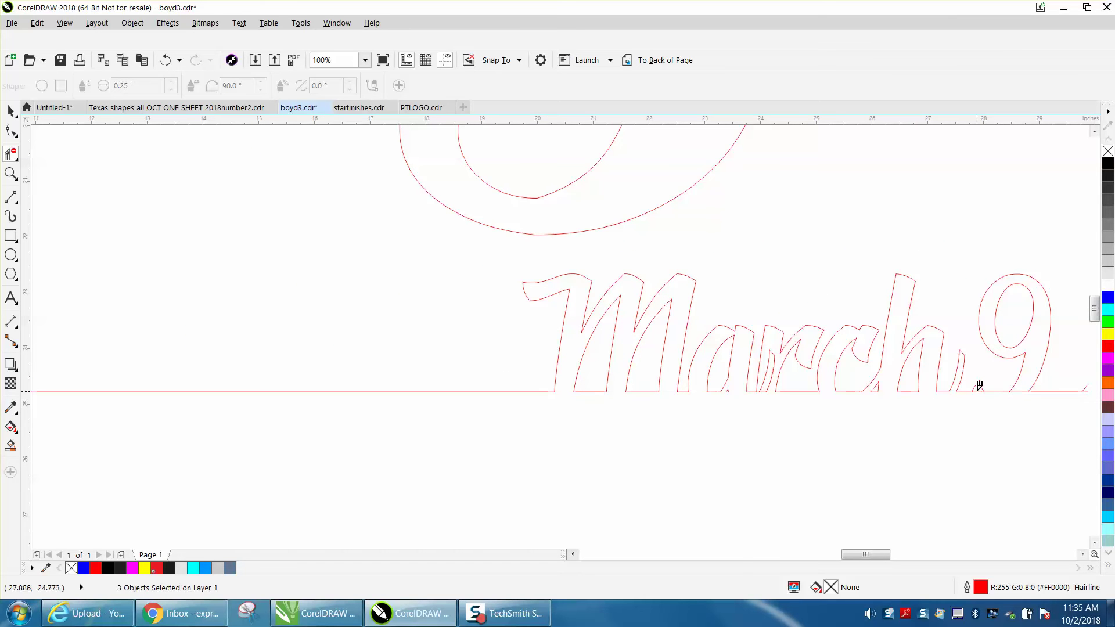
click(1021, 393)
drag(880, 555, 903, 555)
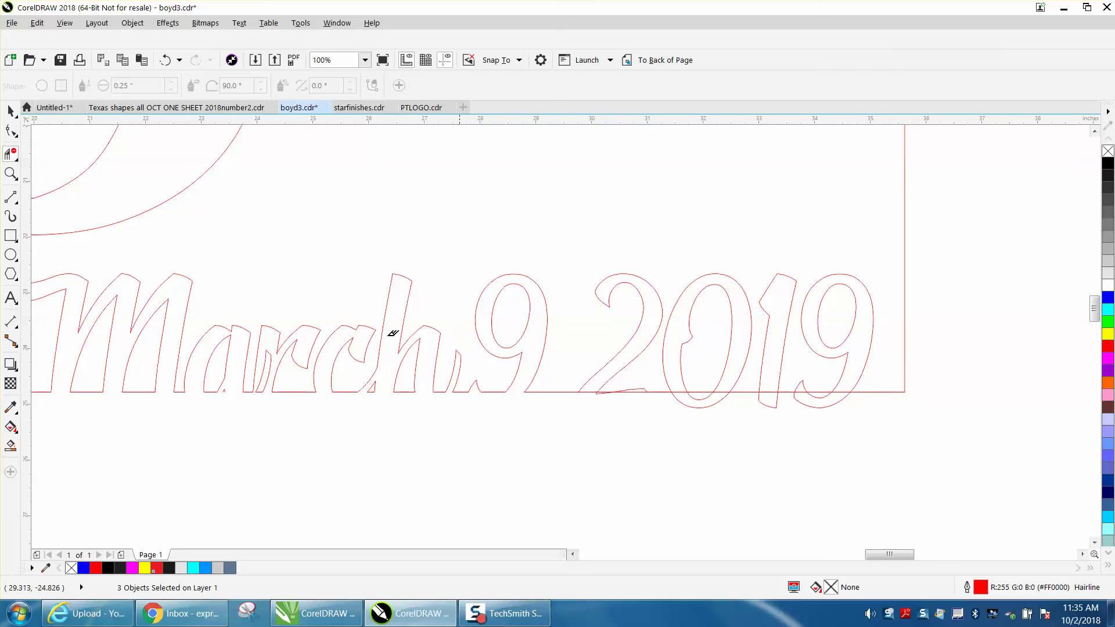
Zoom onto 2019 and delete the baseline pieces and the 0's bottom arc around 2 and 0.
click(10, 174)
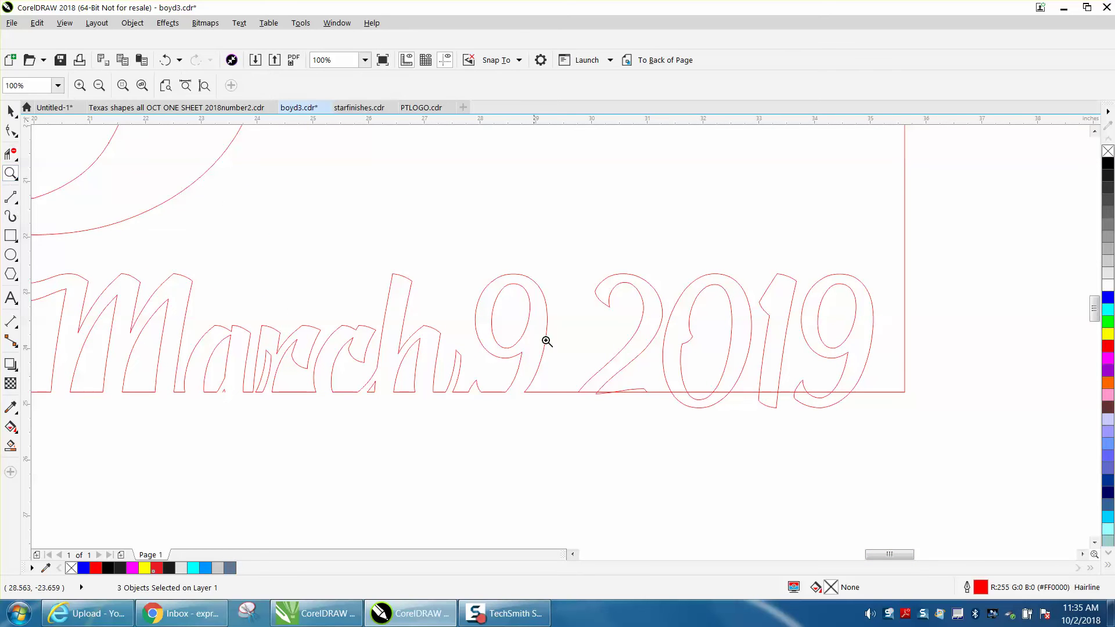
drag(563, 366, 991, 456)
click(9, 154)
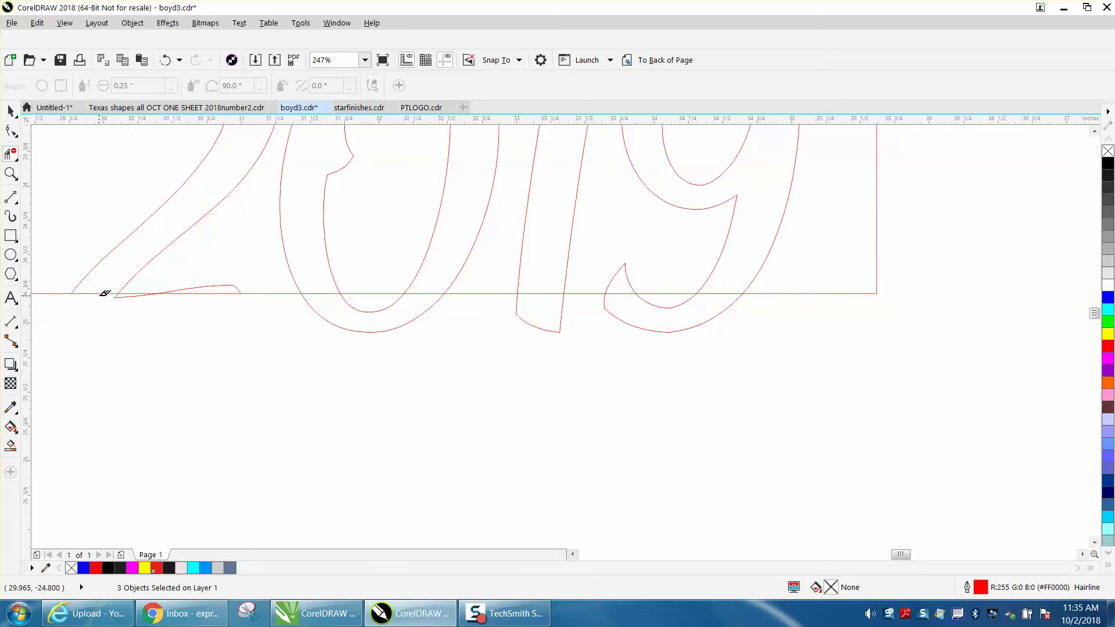
mouse_move(119, 293)
mouse_down()
mouse_move(110, 286)
mouse_move(128, 288)
mouse_up()
click(347, 323)
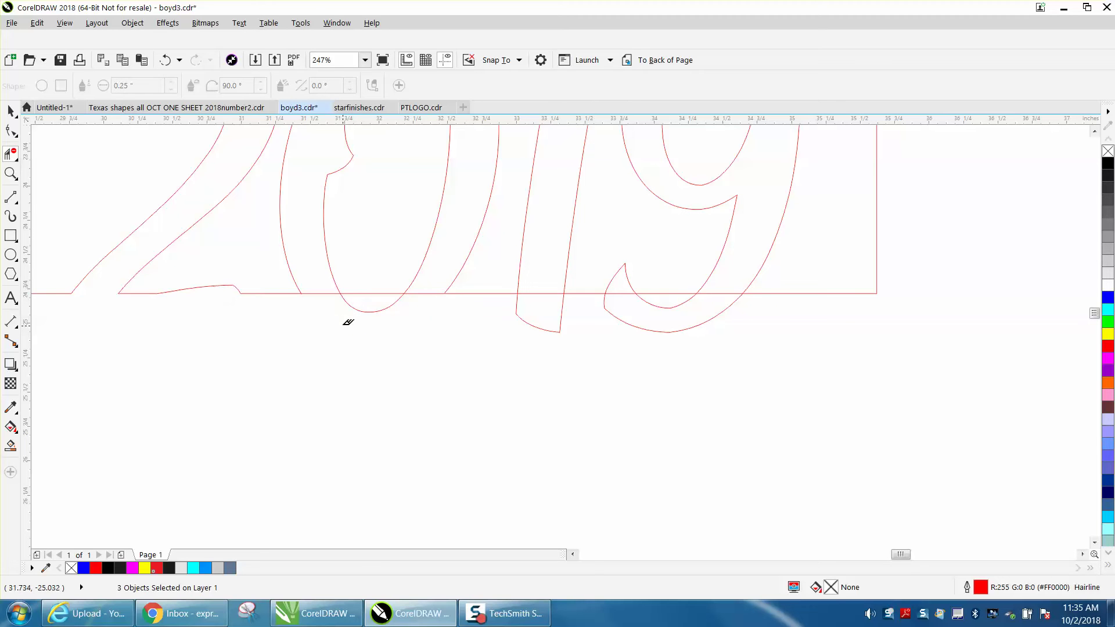
click(324, 292)
click(429, 292)
Delete the 1's bottom and the 9's loop, tail and baseline segments below the line.
click(552, 326)
click(664, 305)
click(659, 326)
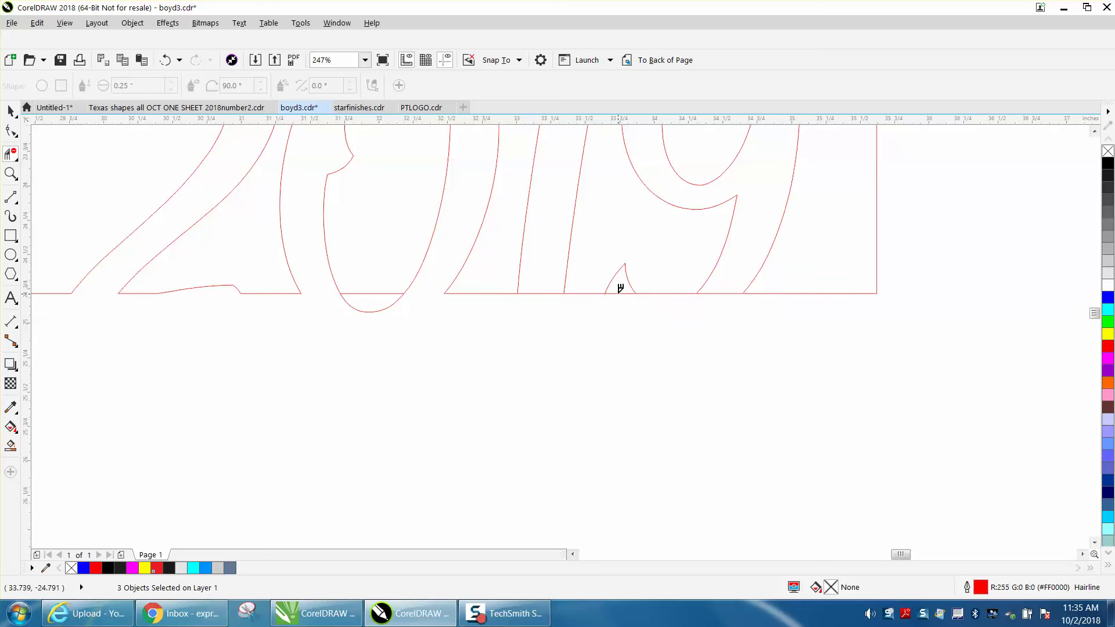
click(620, 294)
click(716, 291)
scroll(603, 321, down, 2)
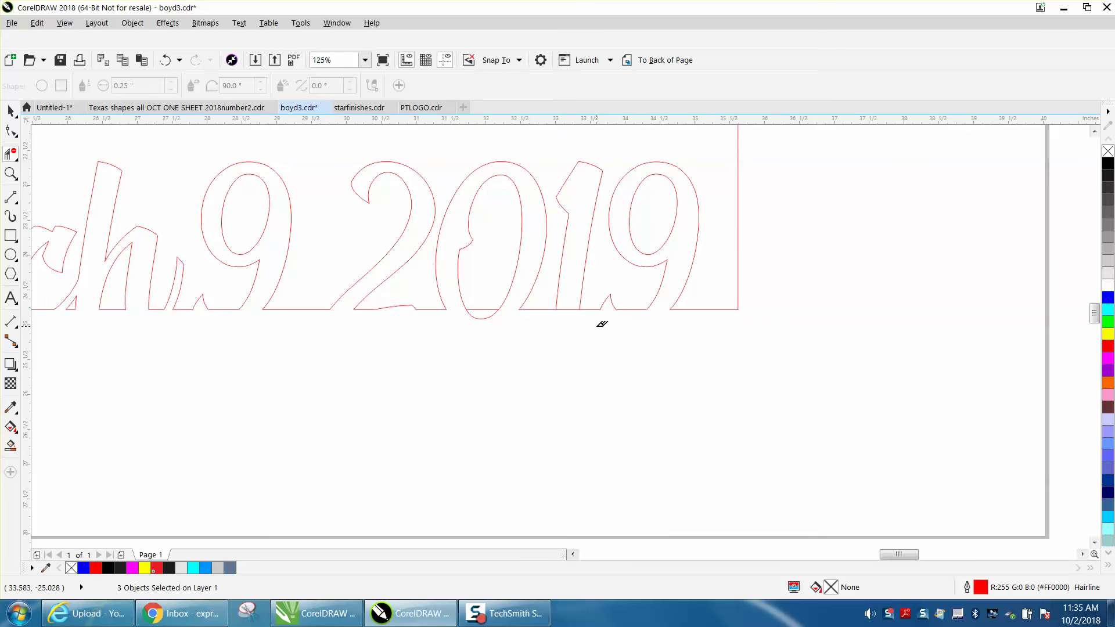
Delete the last baseline segments under the 1 and 0 of 2019.
click(572, 308)
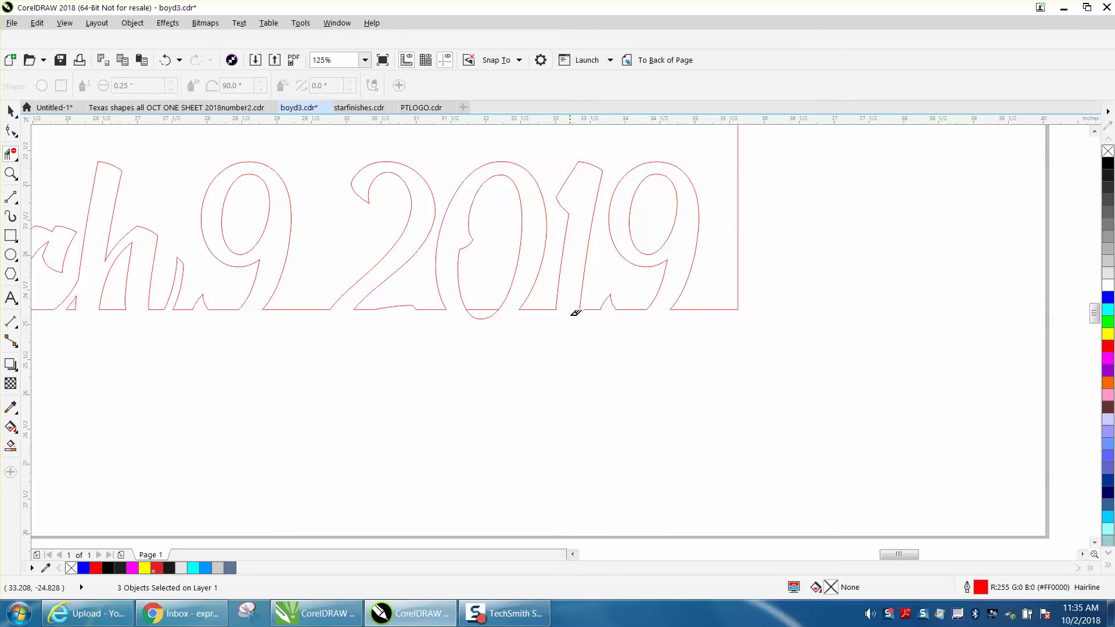
click(486, 310)
scroll(591, 364, down, 3)
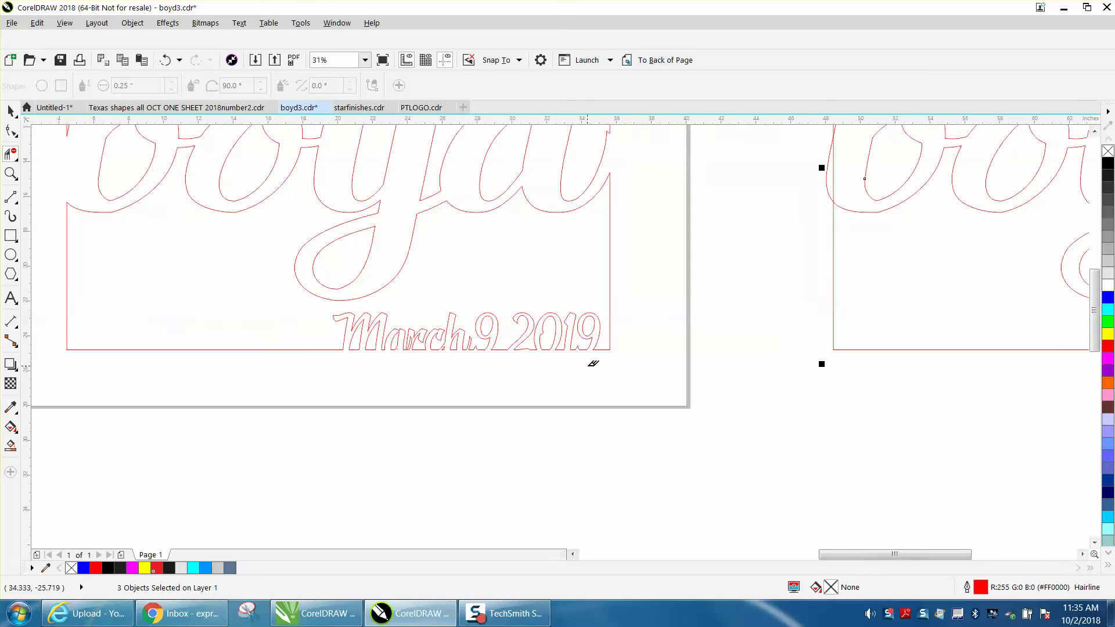
scroll(271, 331, down, 1)
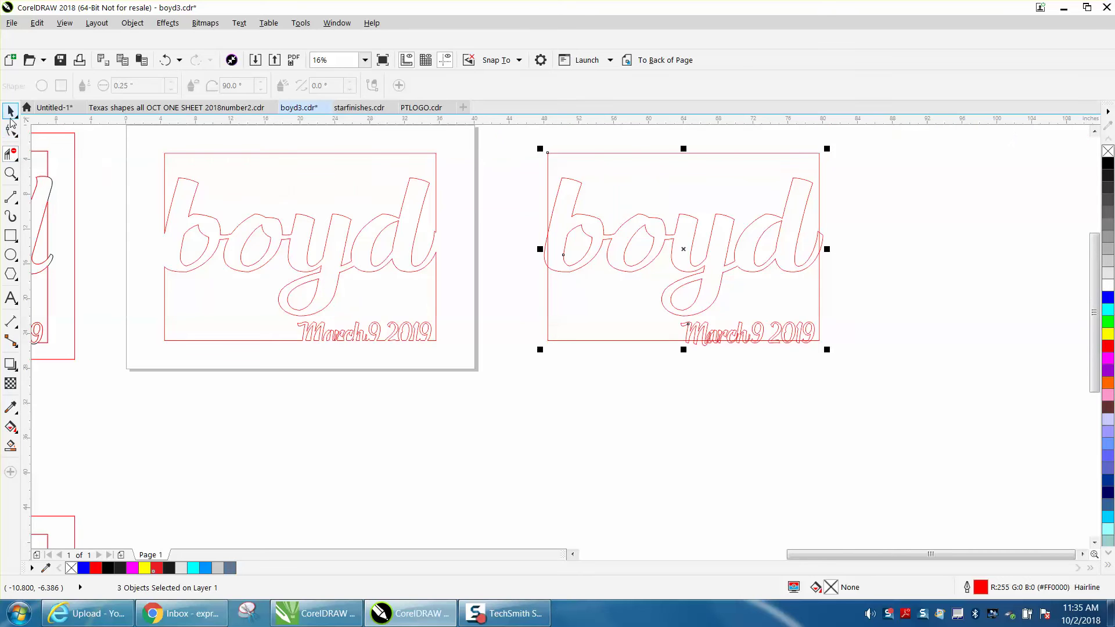
Draw a rectangle around the boyd design and Smart Fill its enclosed area black.
click(11, 235)
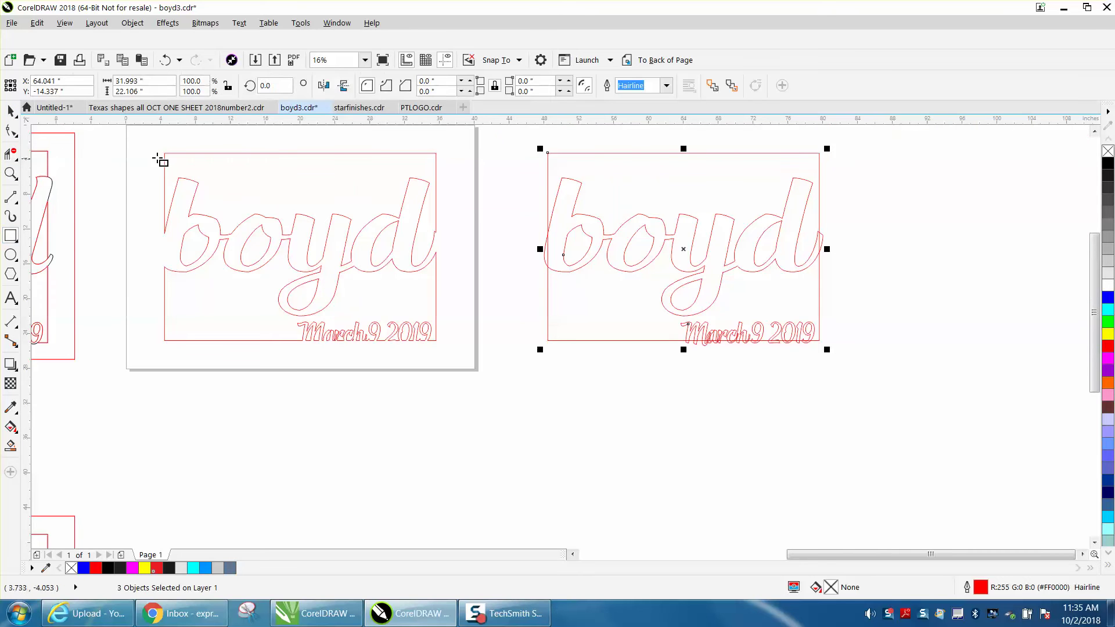
drag(151, 143, 455, 355)
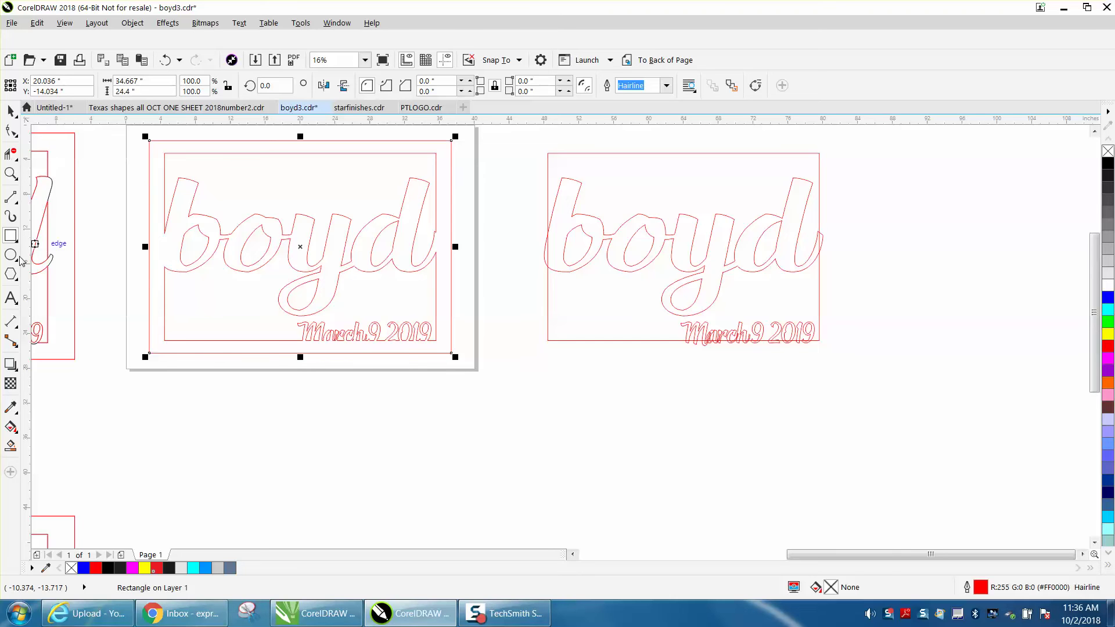
click(10, 445)
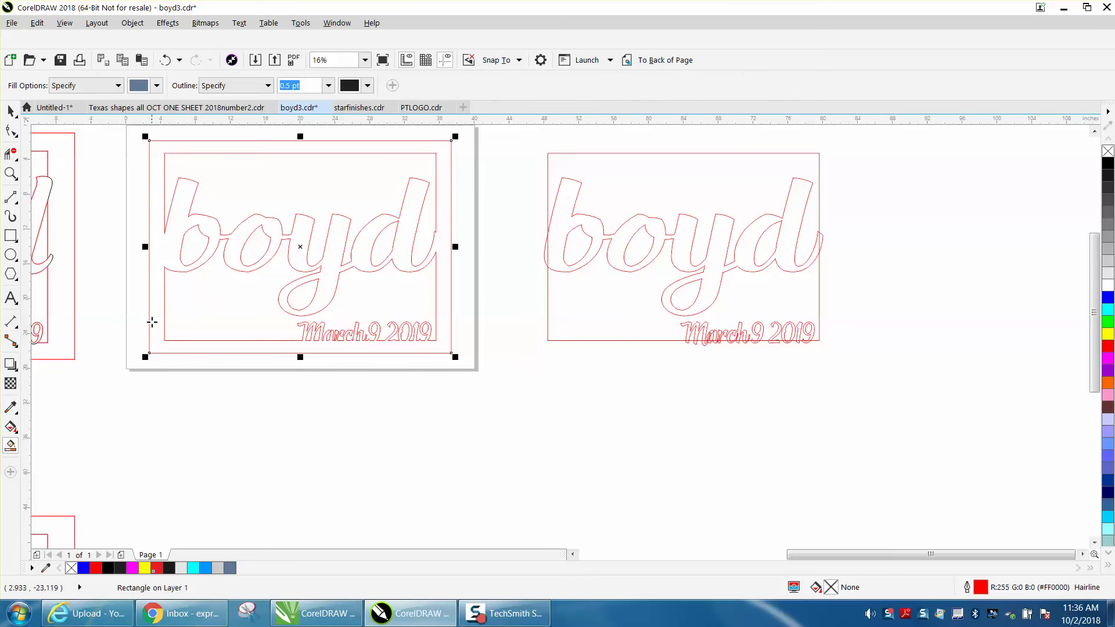
click(157, 86)
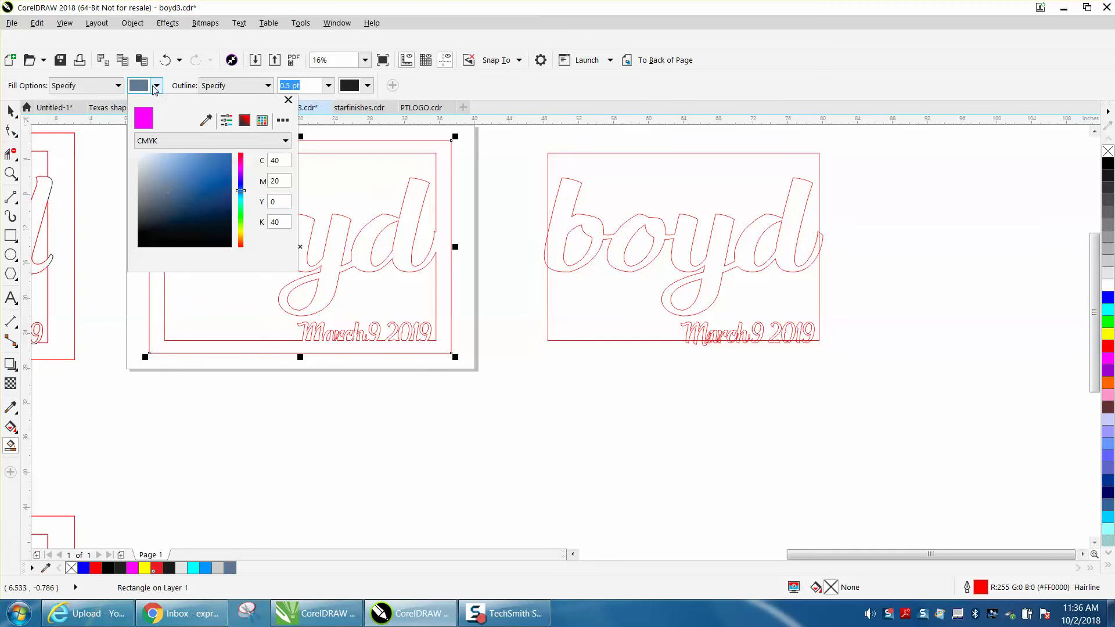
click(262, 120)
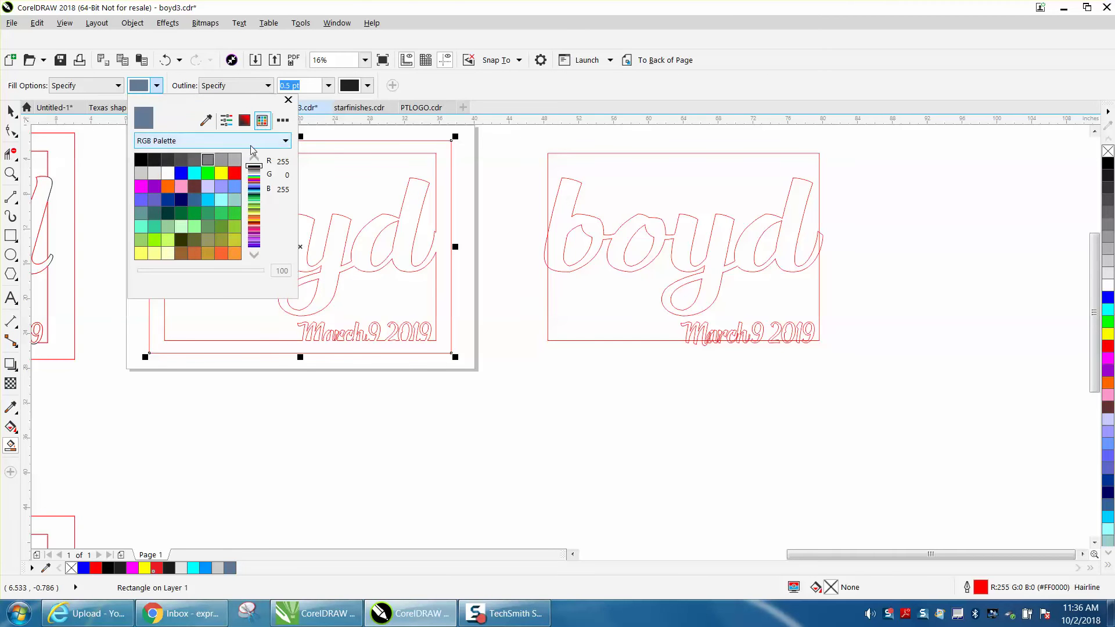
click(142, 160)
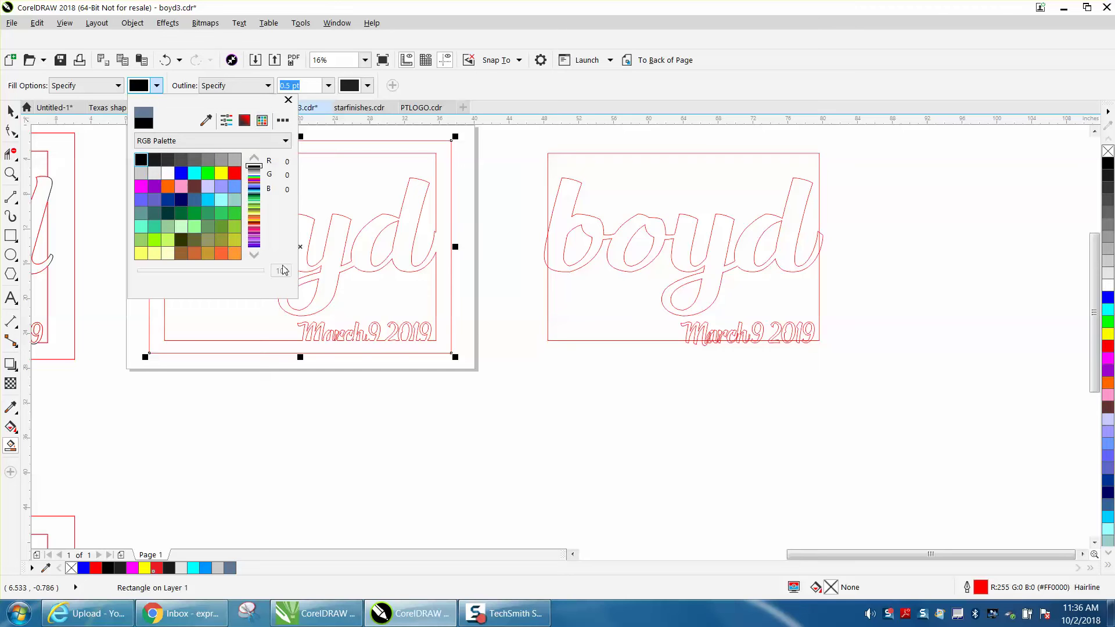
click(155, 330)
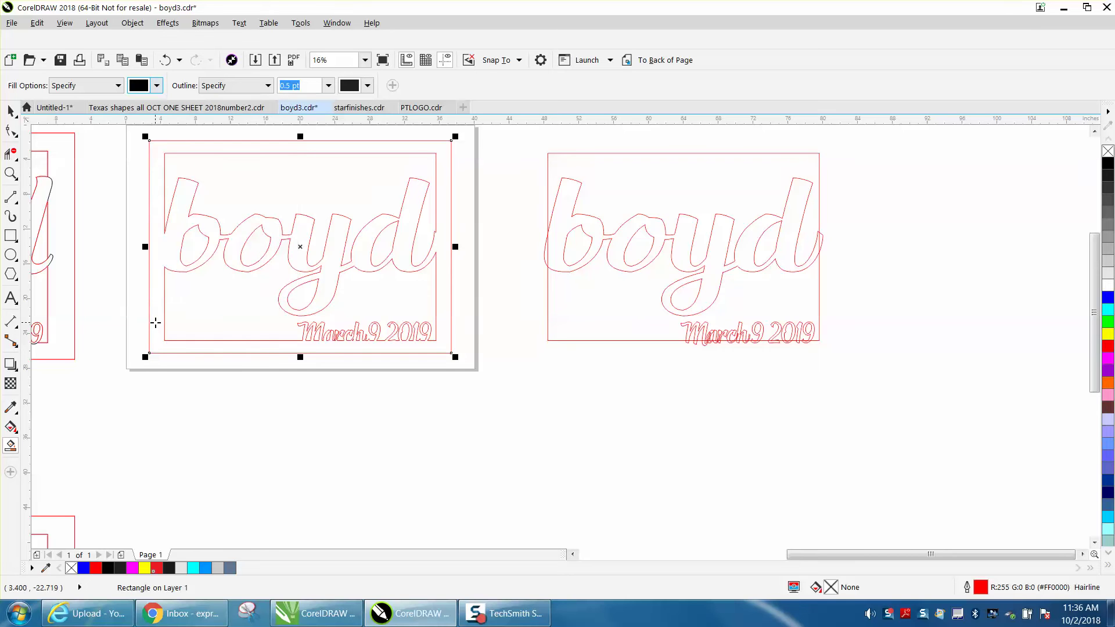
click(155, 324)
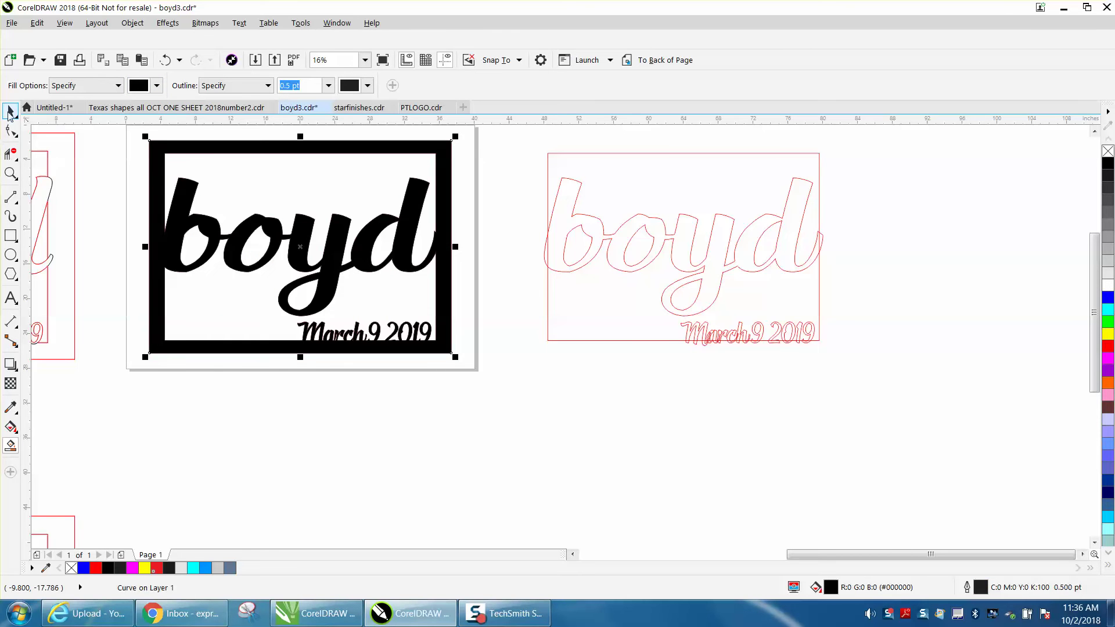
click(10, 111)
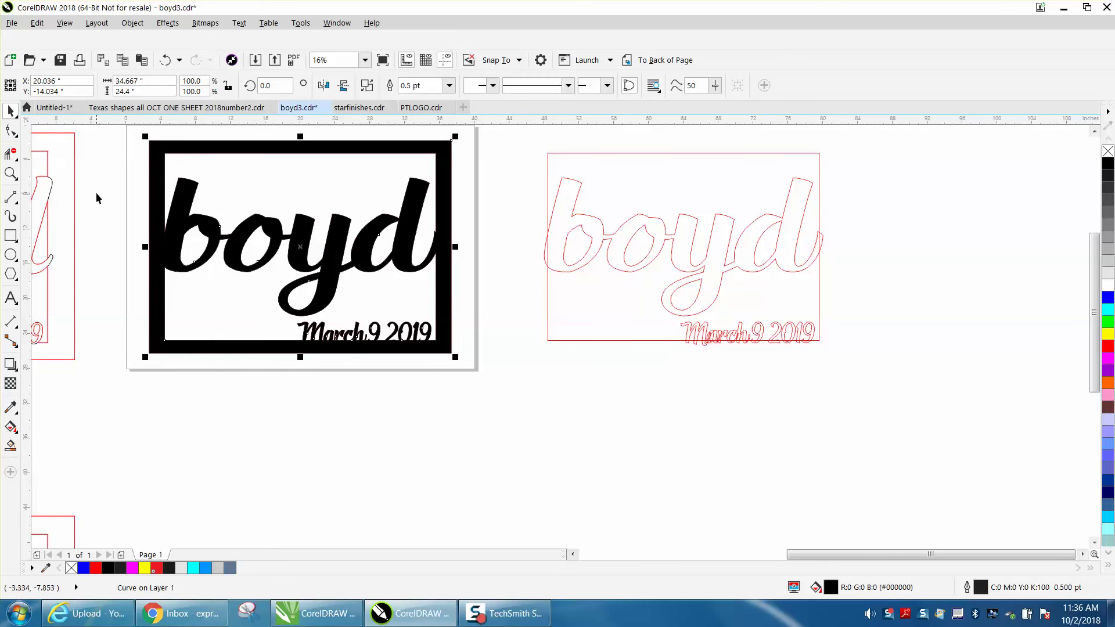
scroll(96, 193, down, 2)
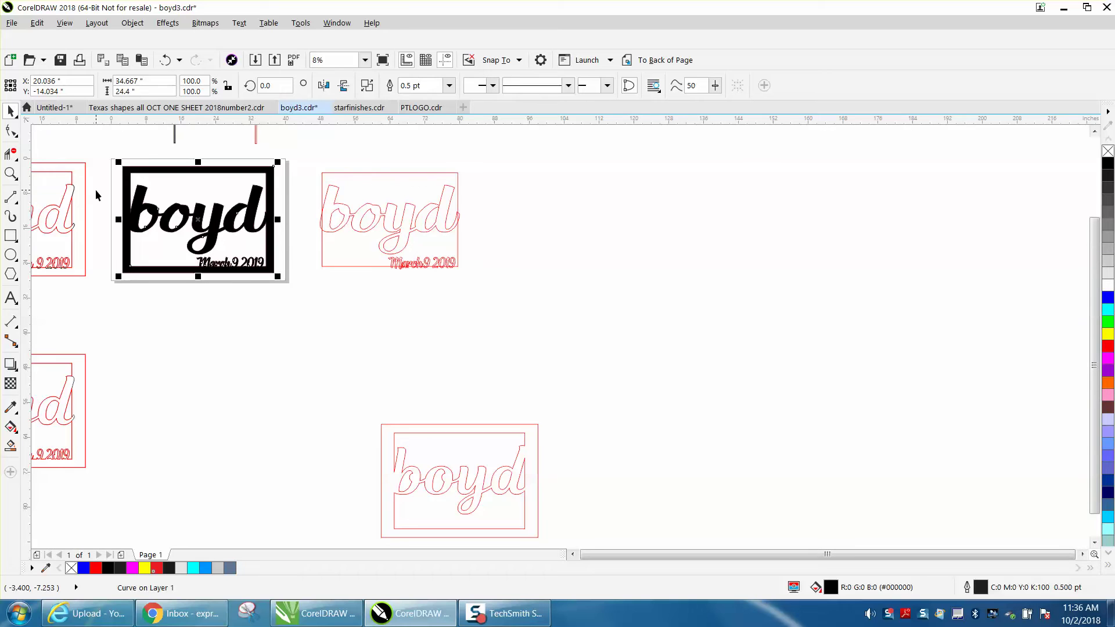
Nudge the black silhouette down, make it an unfilled red Hairline outline, then shift it right.
key(Down)
key(Down)
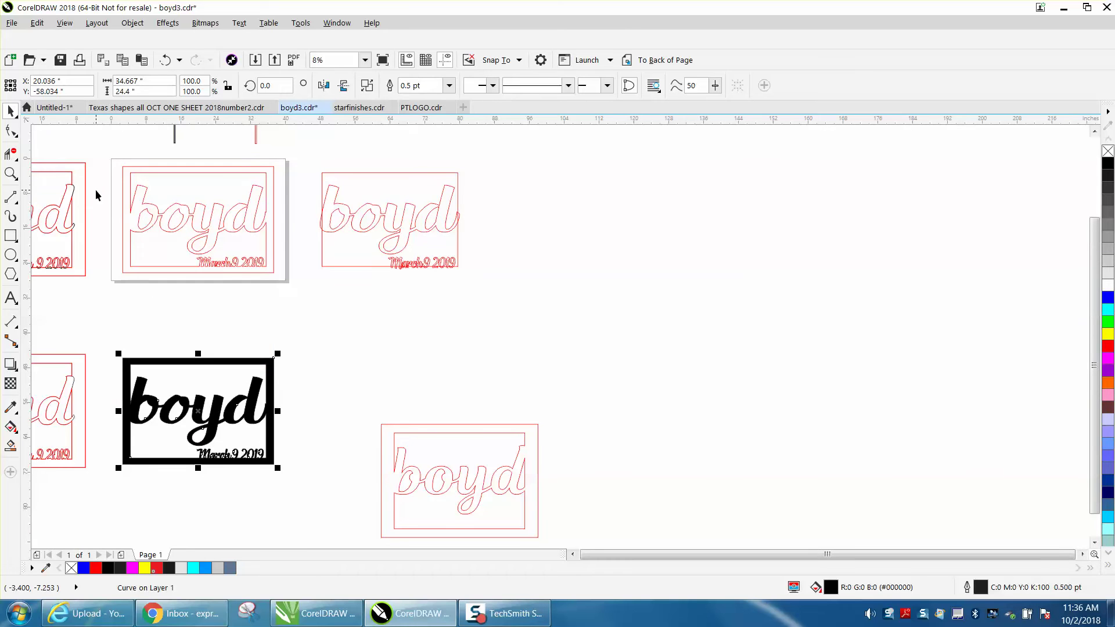
click(1107, 152)
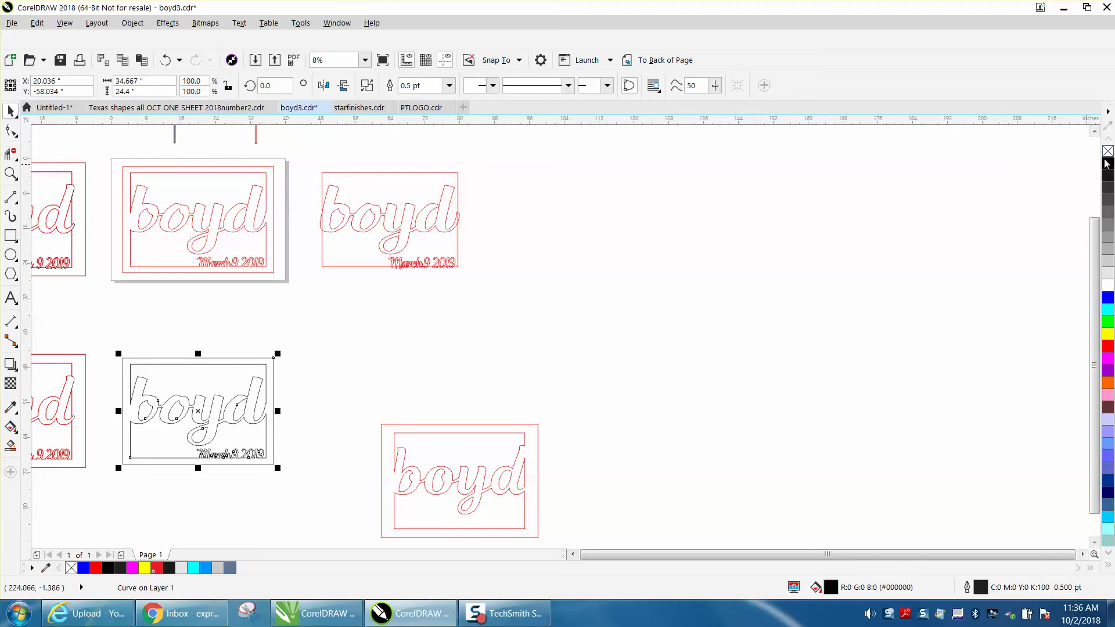
right_click(1106, 347)
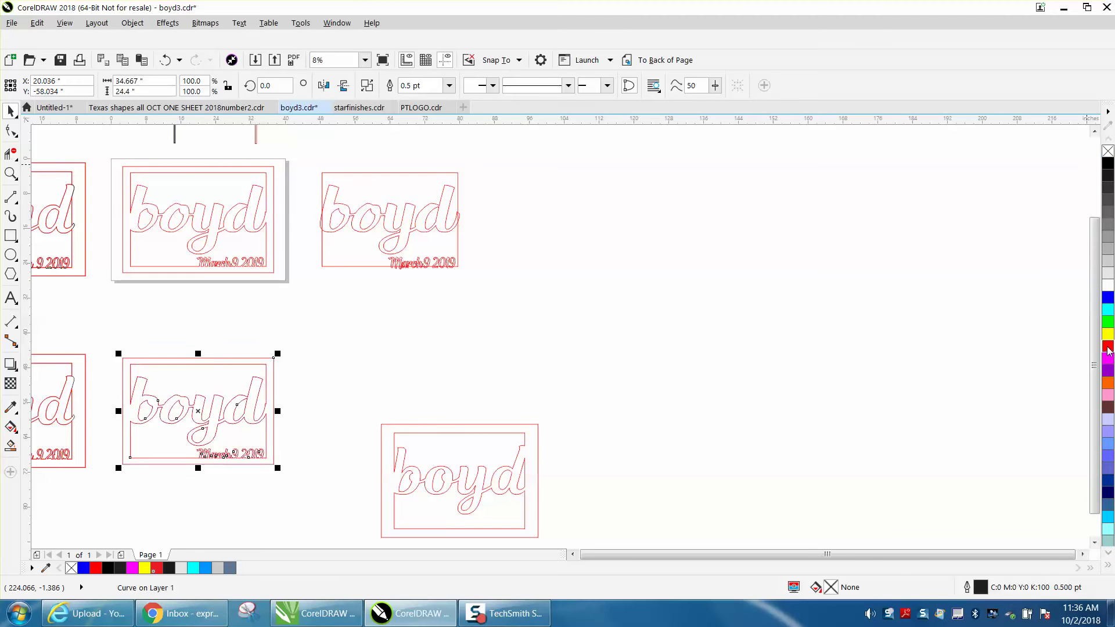
double_click(981, 588)
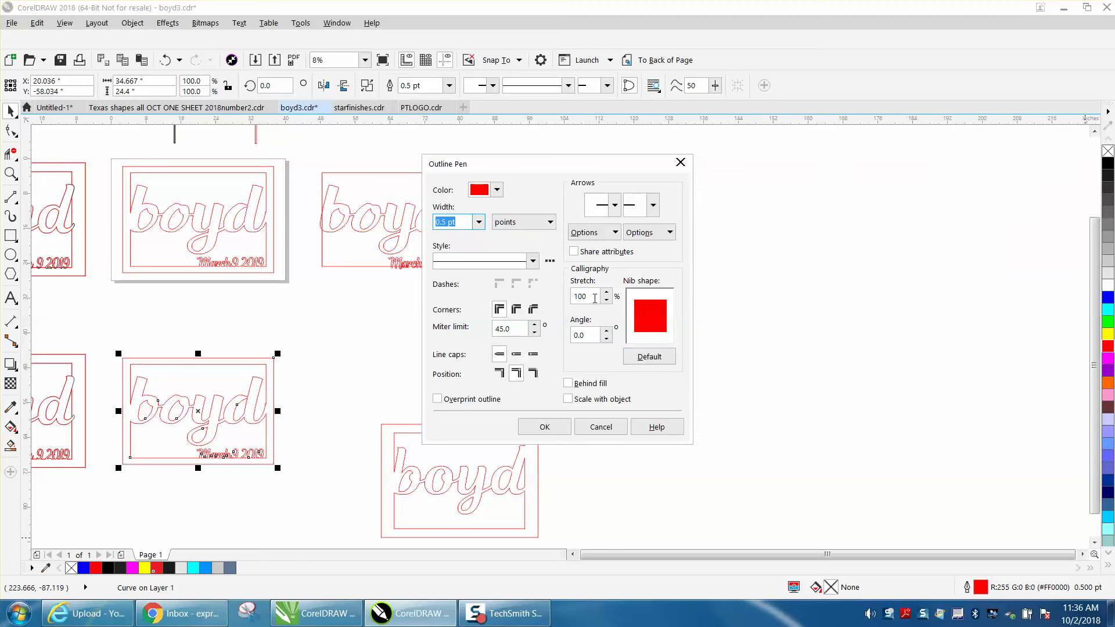
click(479, 222)
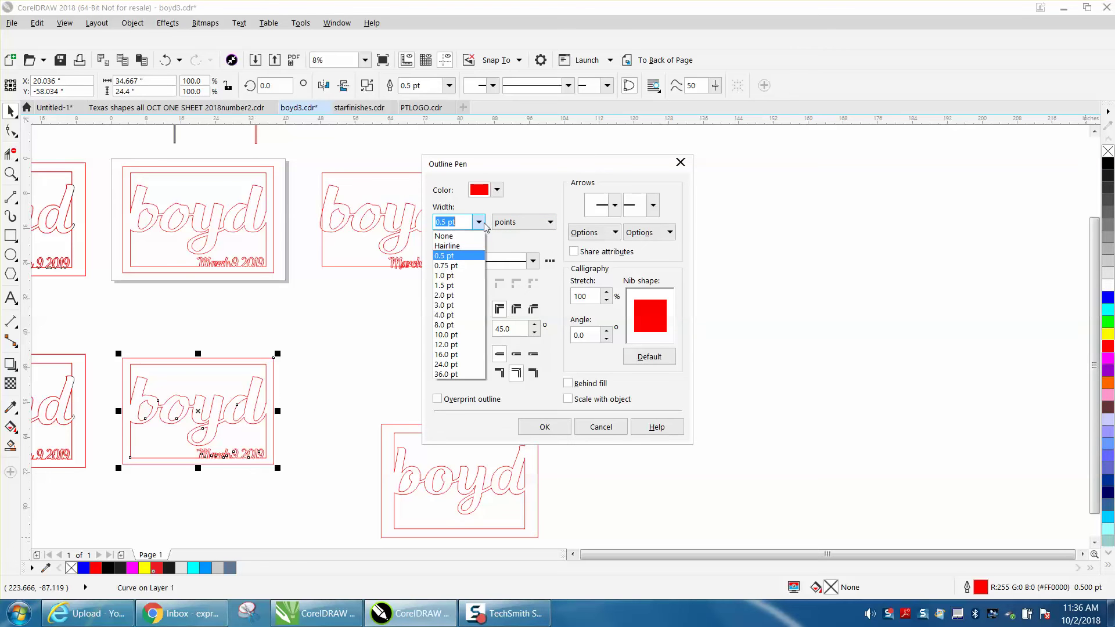
click(452, 236)
click(544, 427)
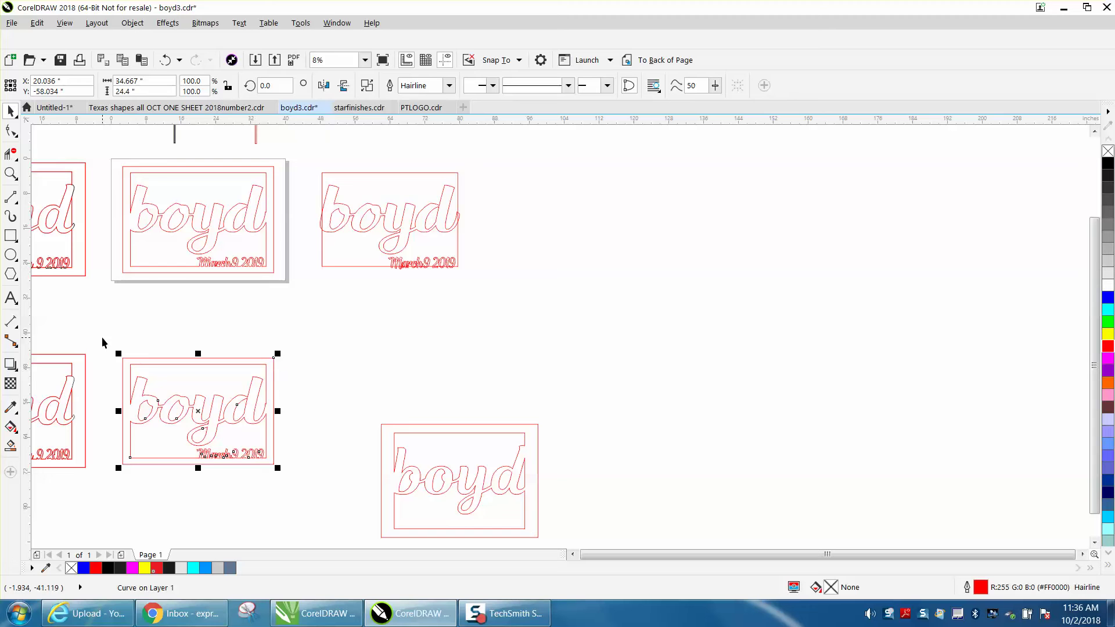
drag(104, 342, 312, 472)
key(Right)
key(Right)
key(Right)
key(Right)
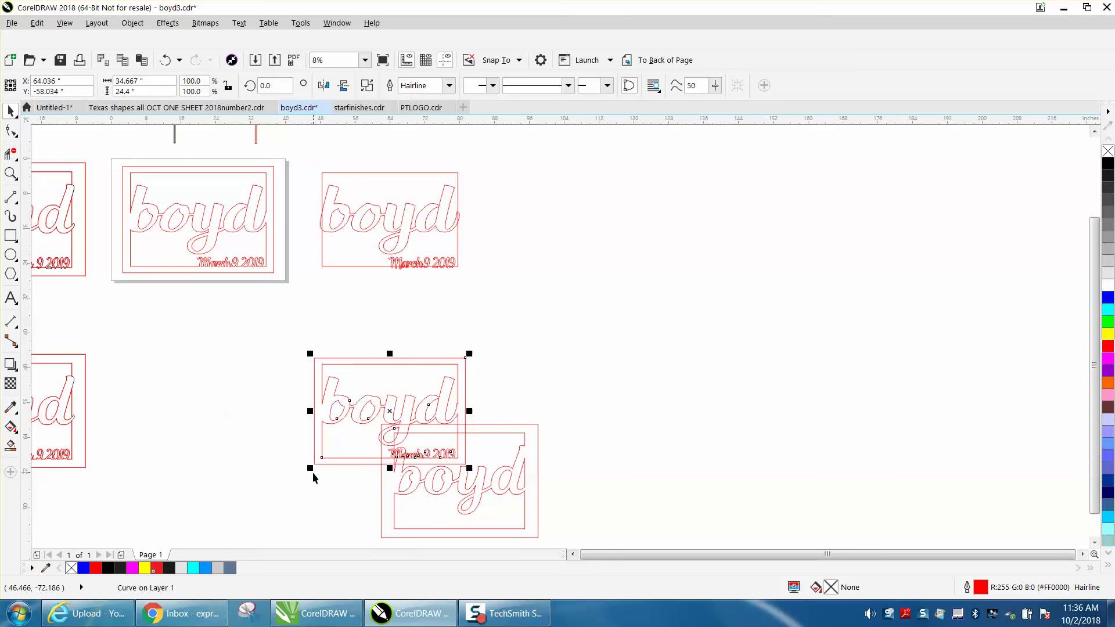
Move the red copy into the top row, zoom onto the middle card, and delete frame segments.
key(Up)
key(Up)
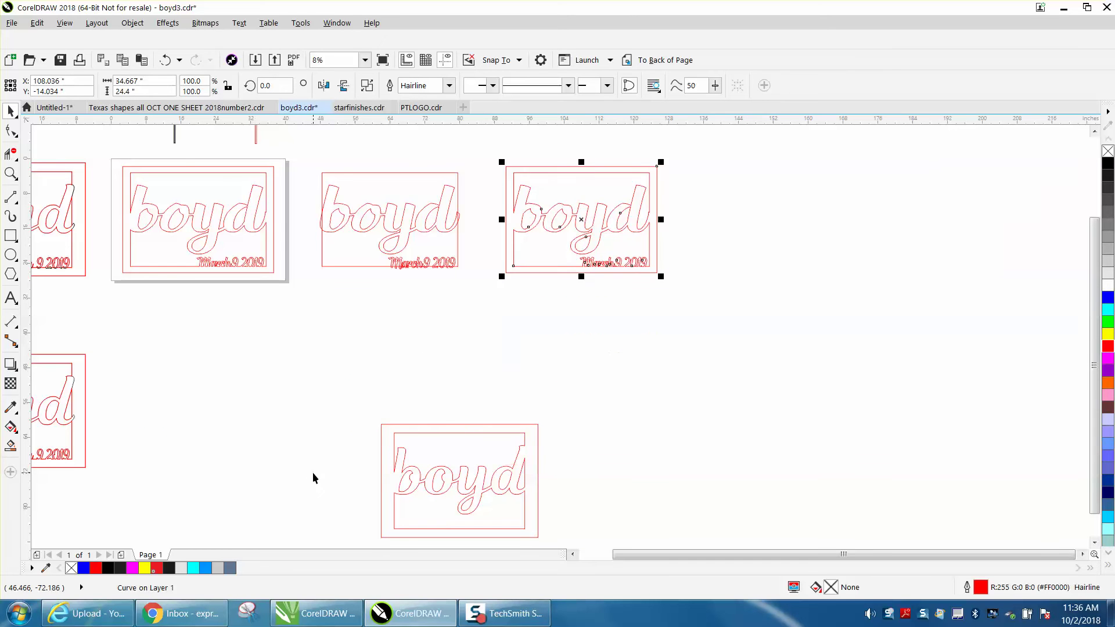
click(11, 173)
drag(313, 170, 488, 290)
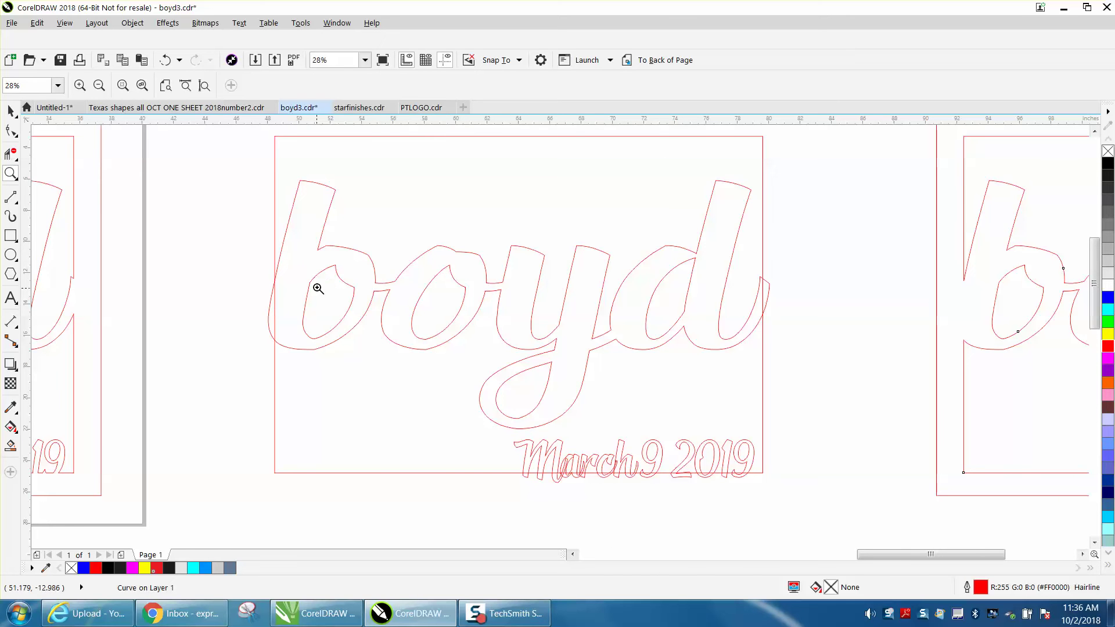
click(11, 153)
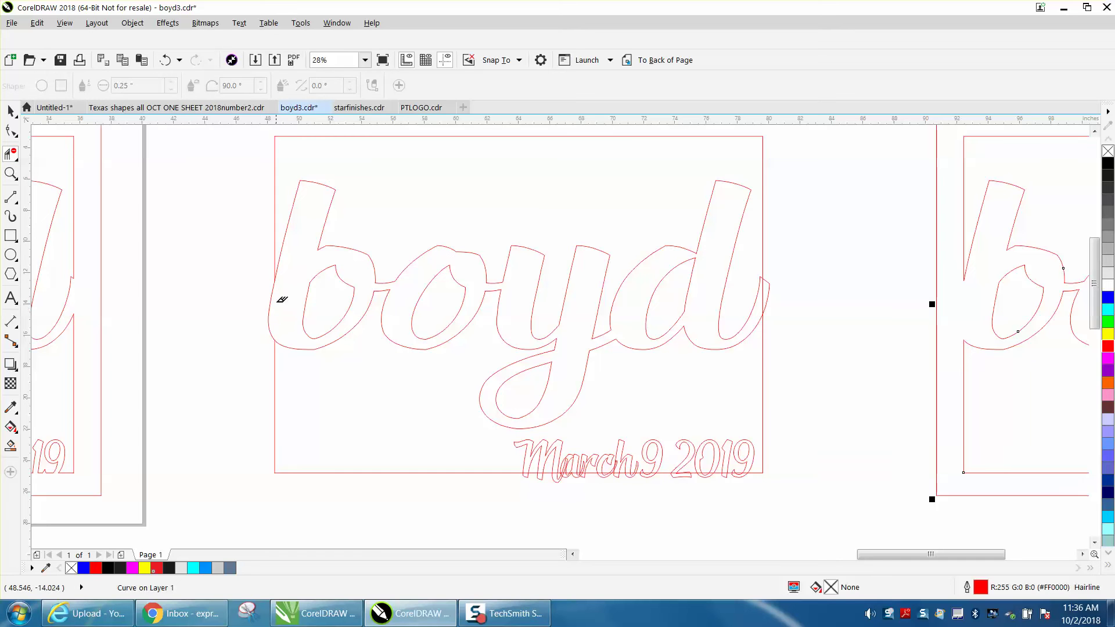
click(277, 246)
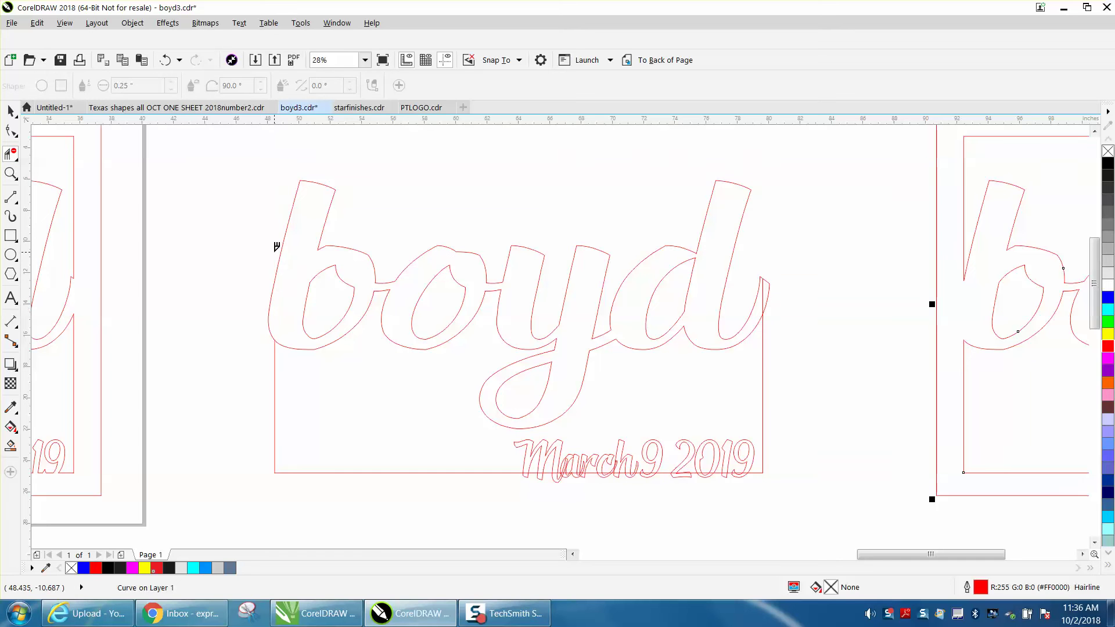
click(764, 332)
click(764, 296)
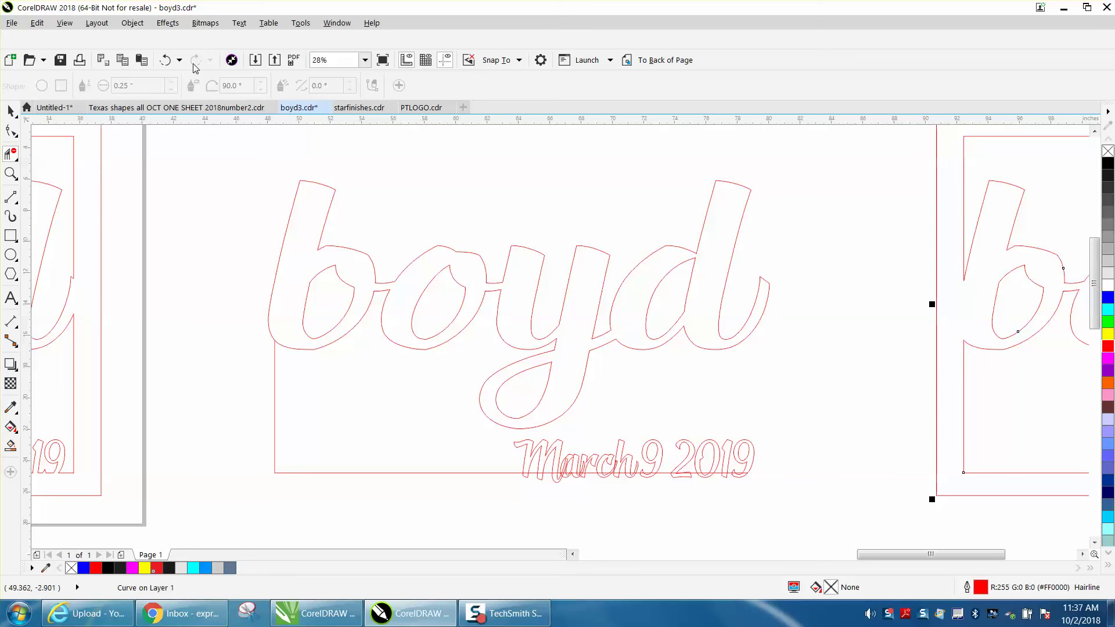
Undo those three deletions, then delete the d's stem and remaining boyd letter segments.
click(165, 61)
click(166, 60)
click(165, 61)
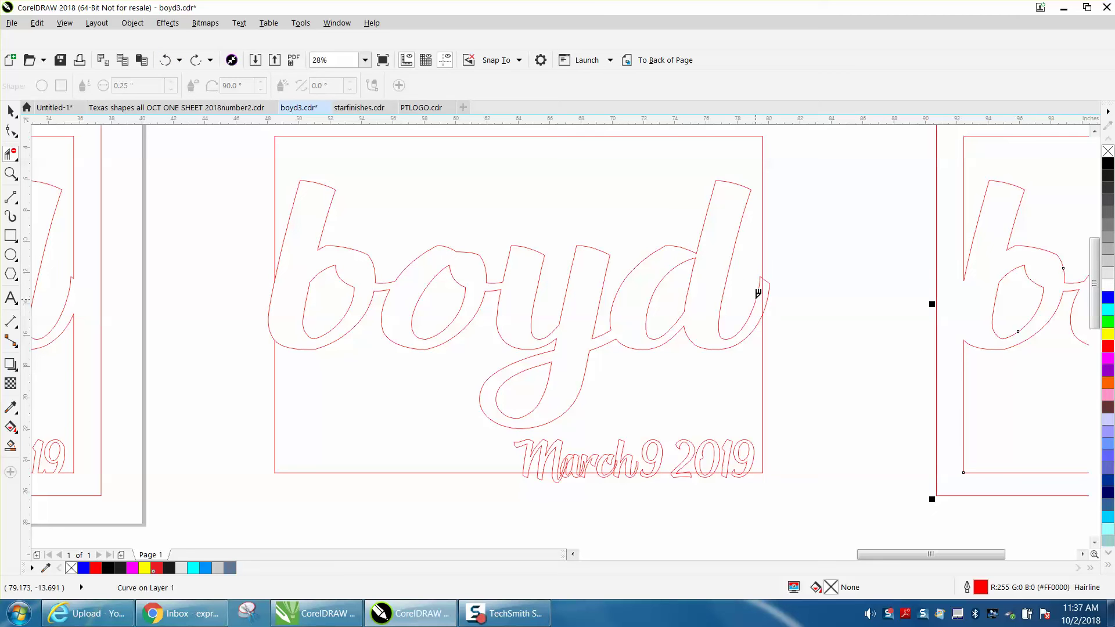
click(757, 293)
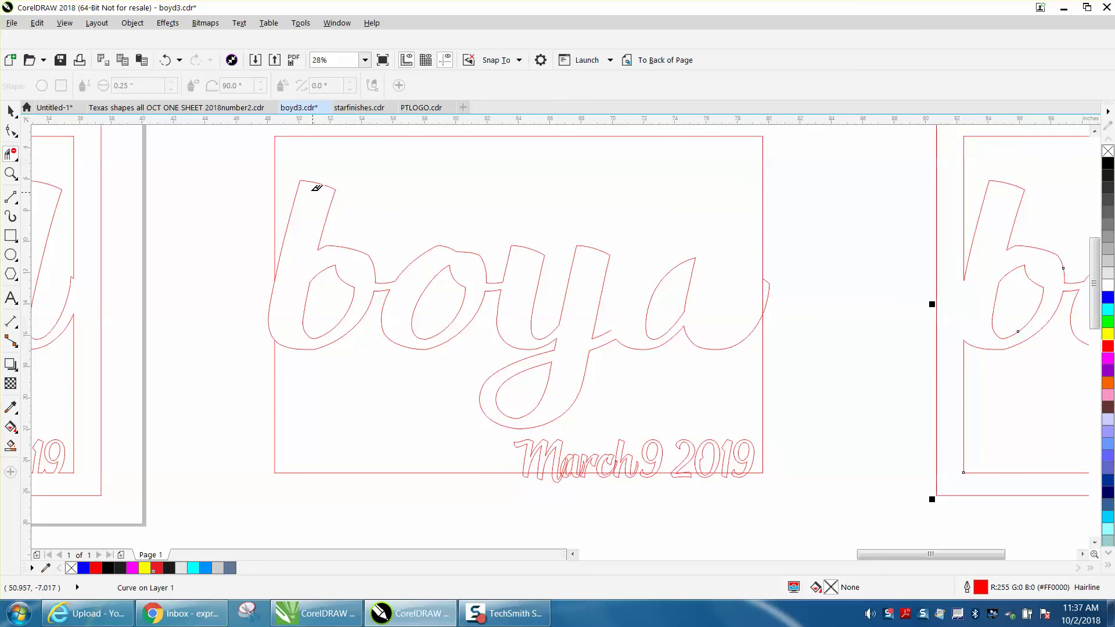
drag(294, 175, 675, 378)
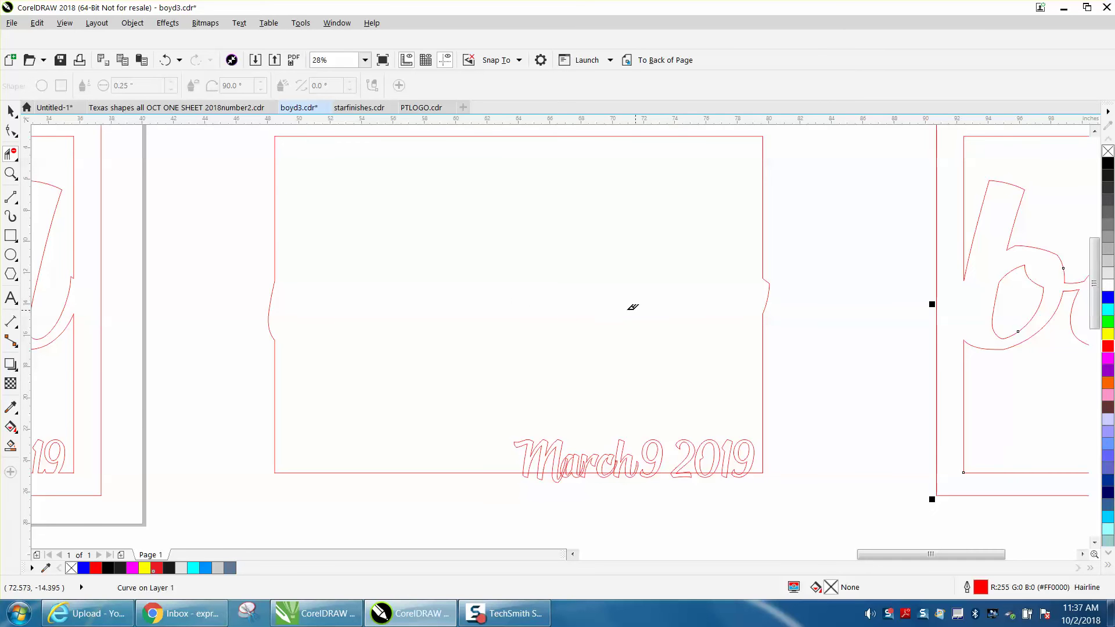
scroll(559, 302, down, 2)
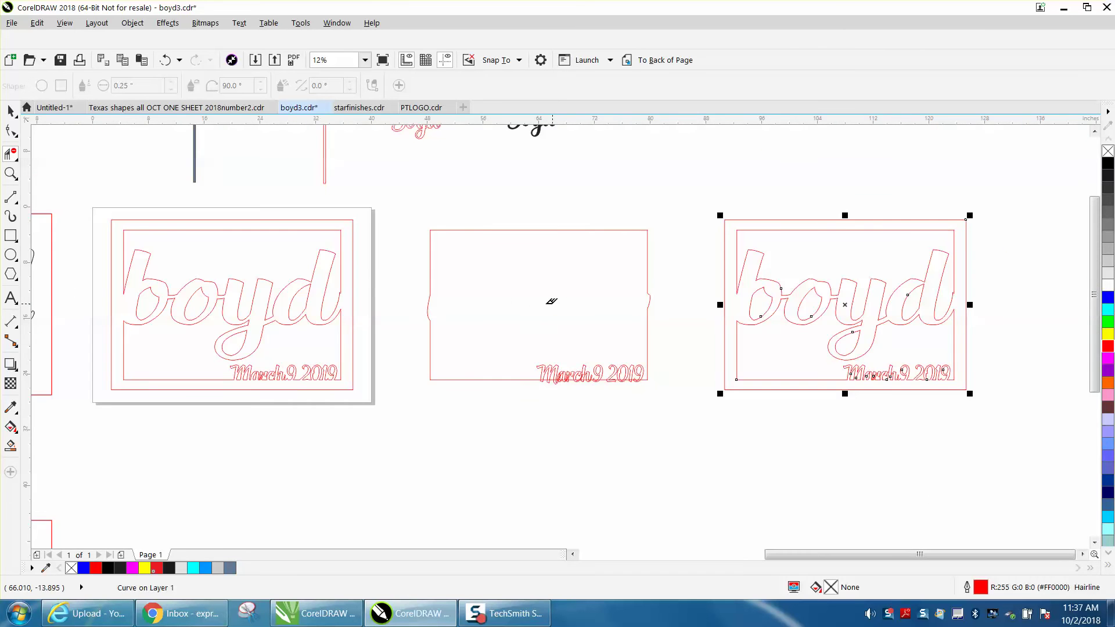
Give the leftover curve on the middle card a black 2.0 pt outline.
click(11, 110)
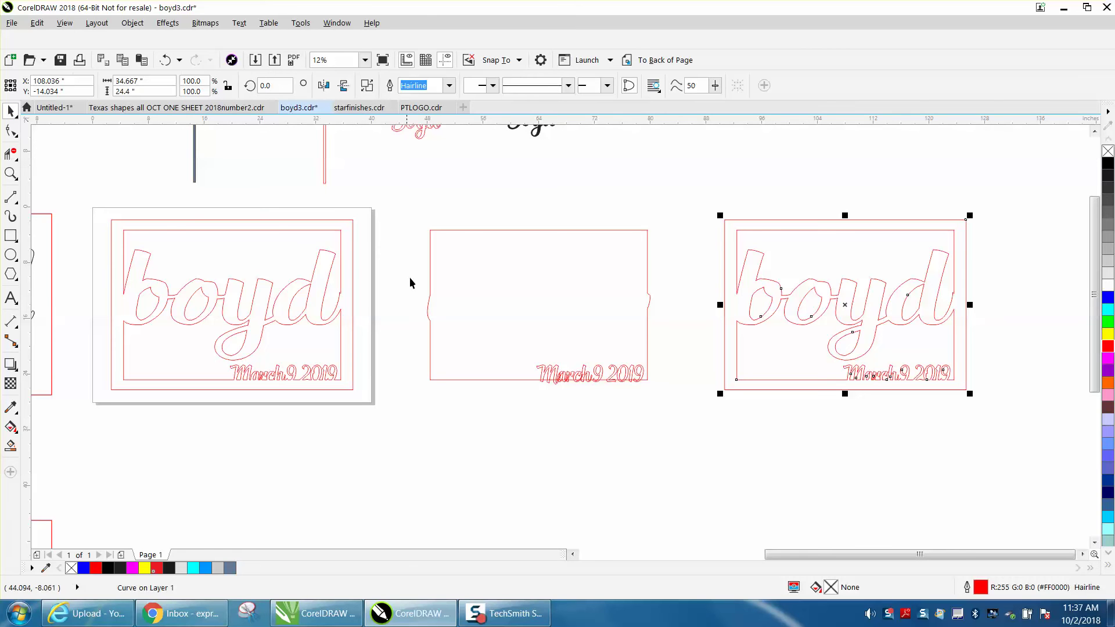
click(428, 305)
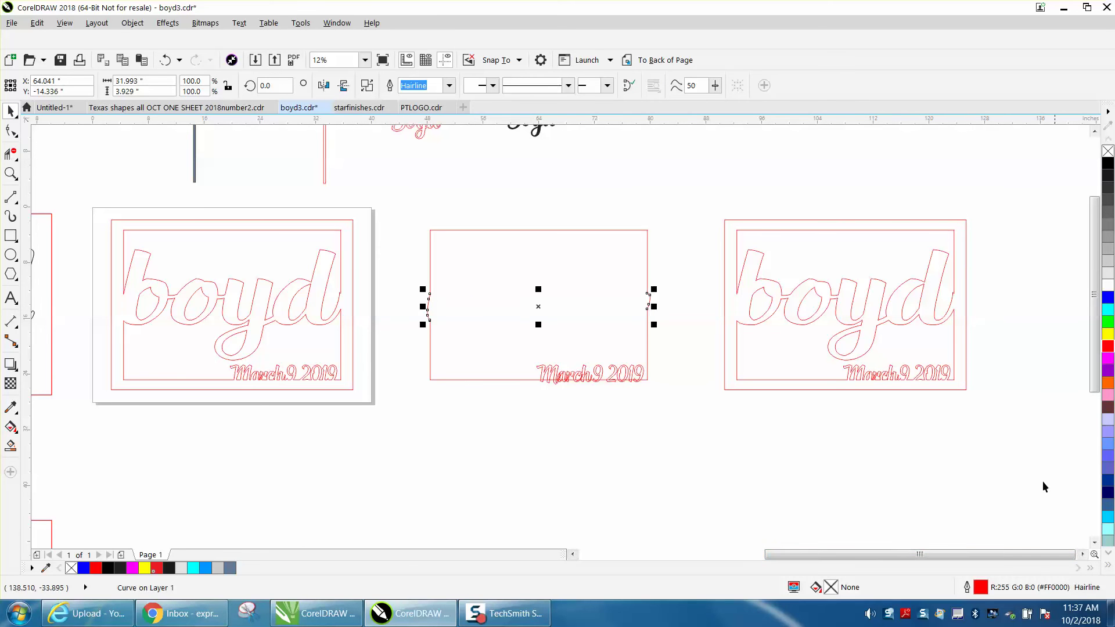
double_click(981, 587)
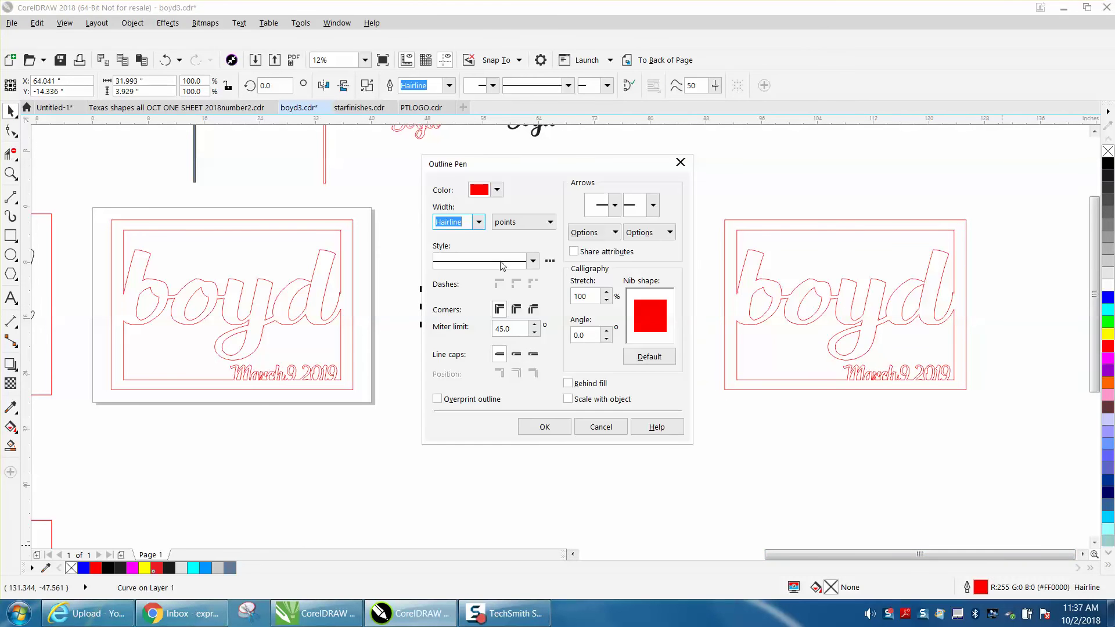
click(480, 222)
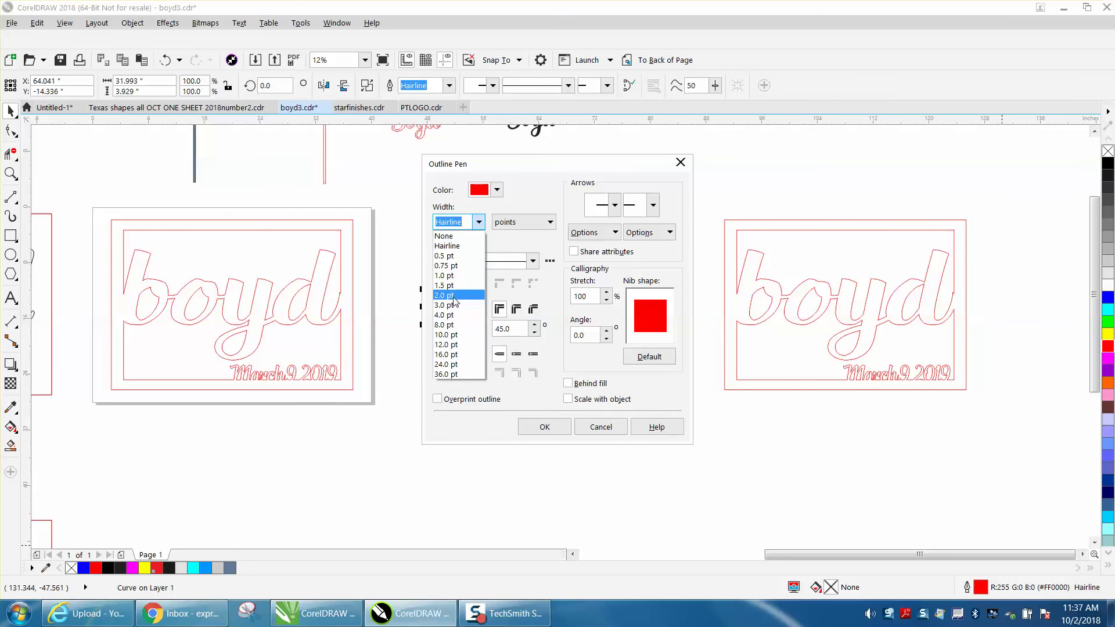
click(454, 296)
click(496, 190)
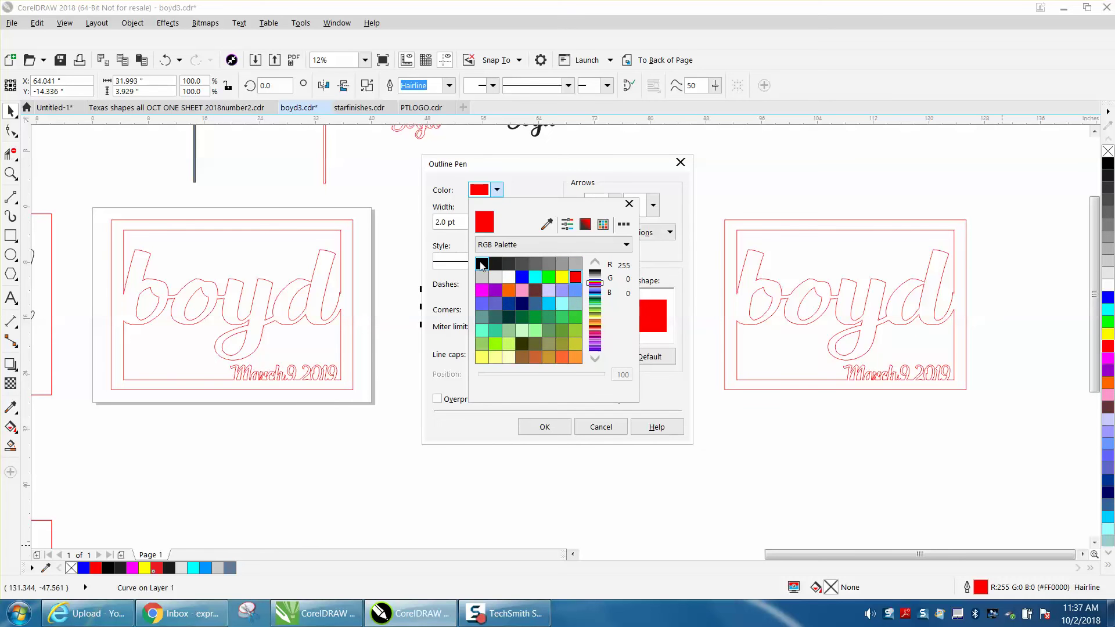
click(482, 264)
click(546, 427)
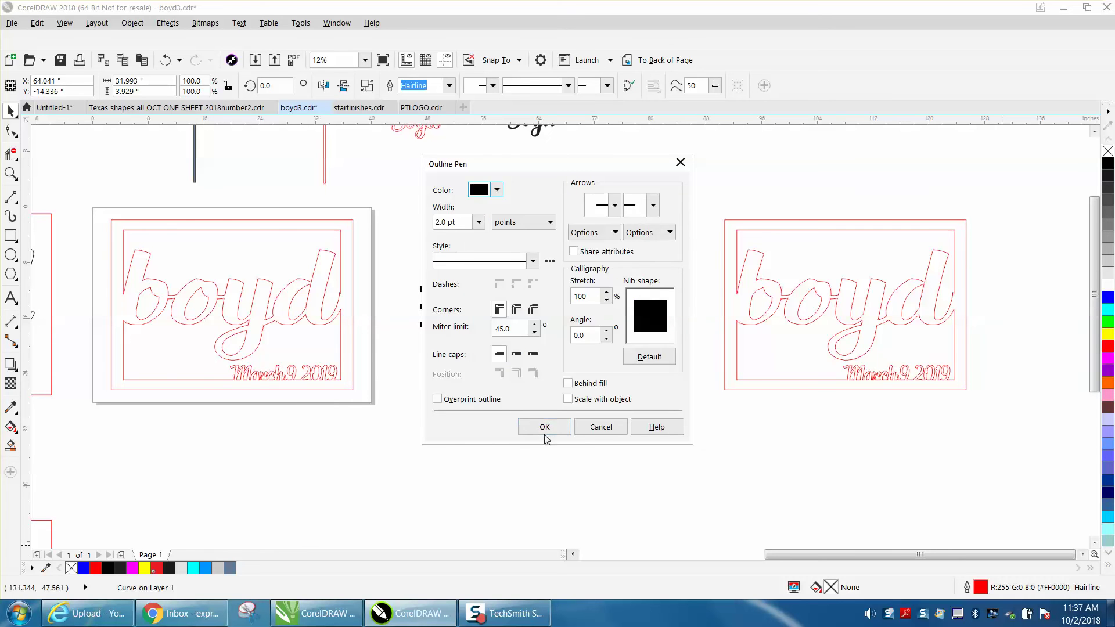
click(544, 428)
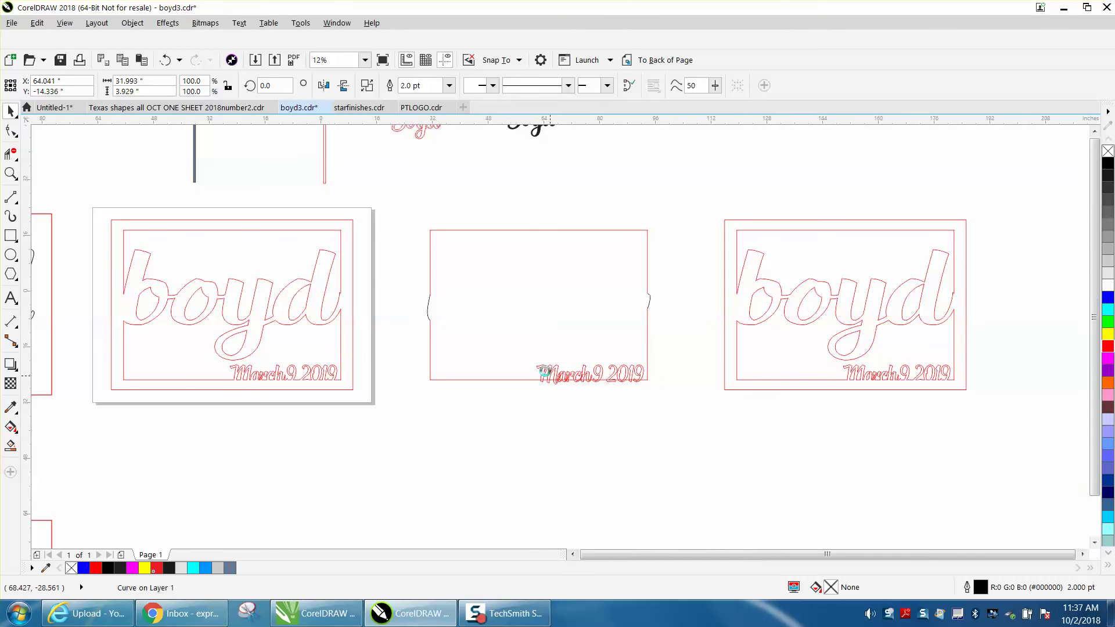
Nudge the black curve right onto the right-hand boyd card.
scroll(544, 373, down, 2)
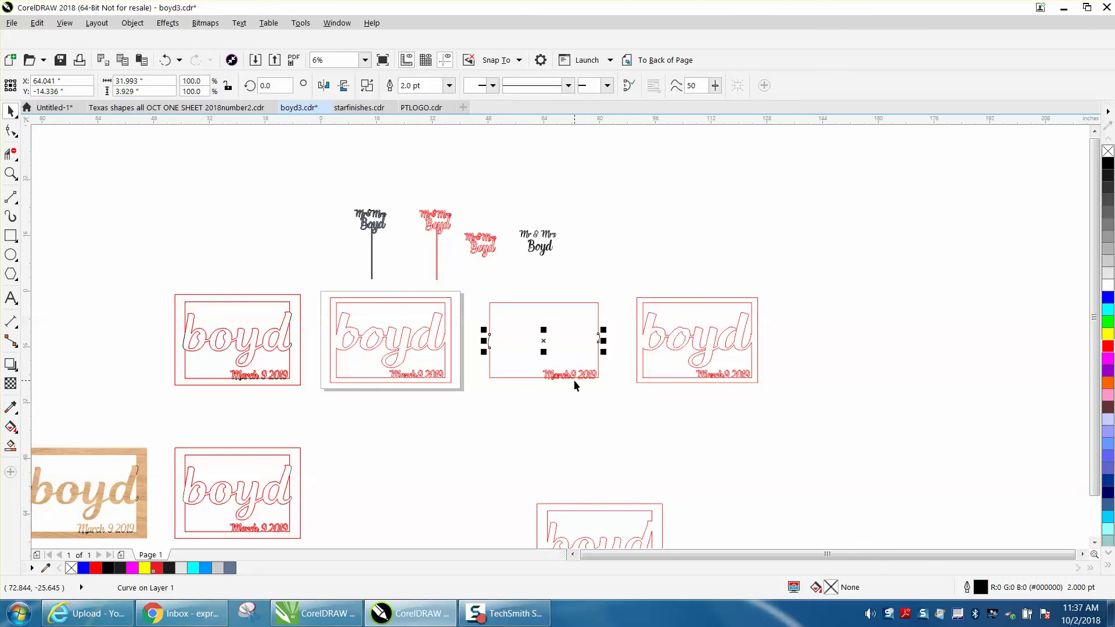
key(Right)
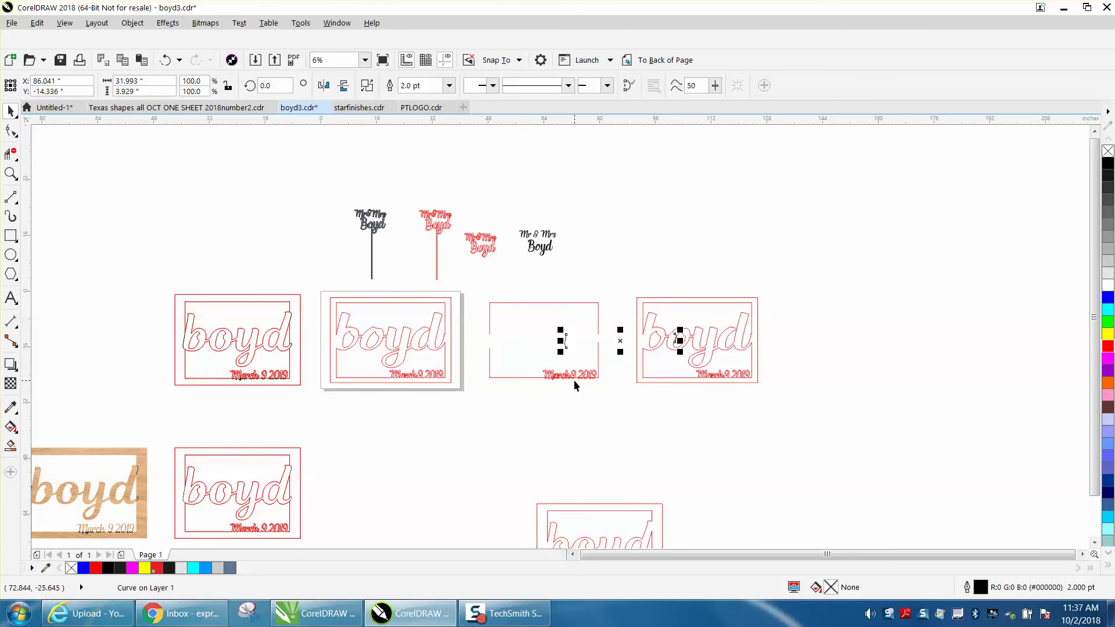
key(Right)
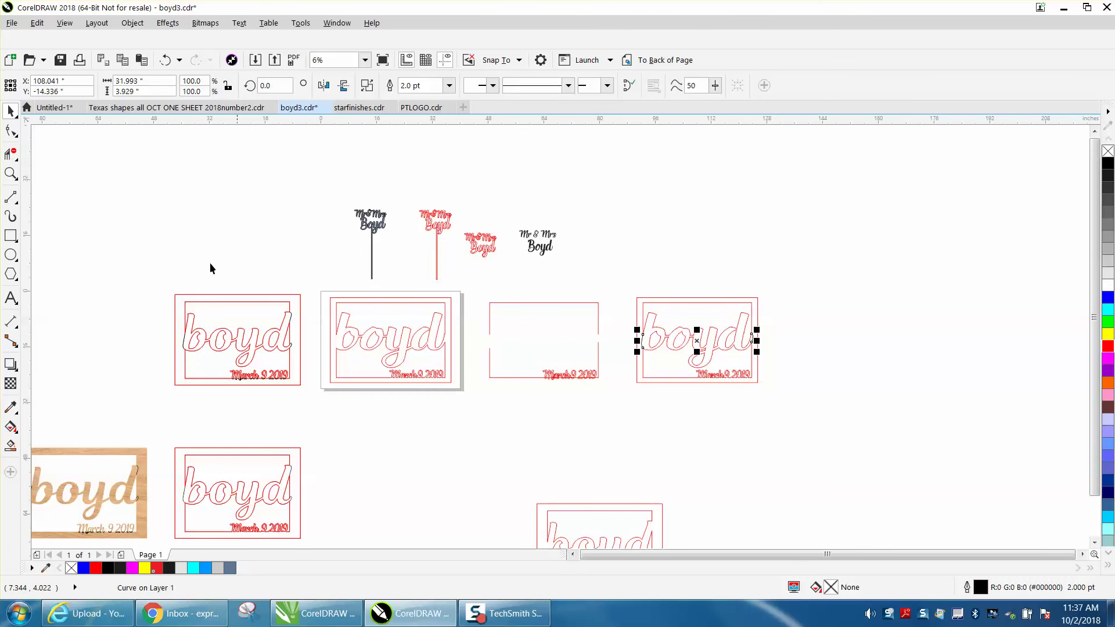
click(11, 173)
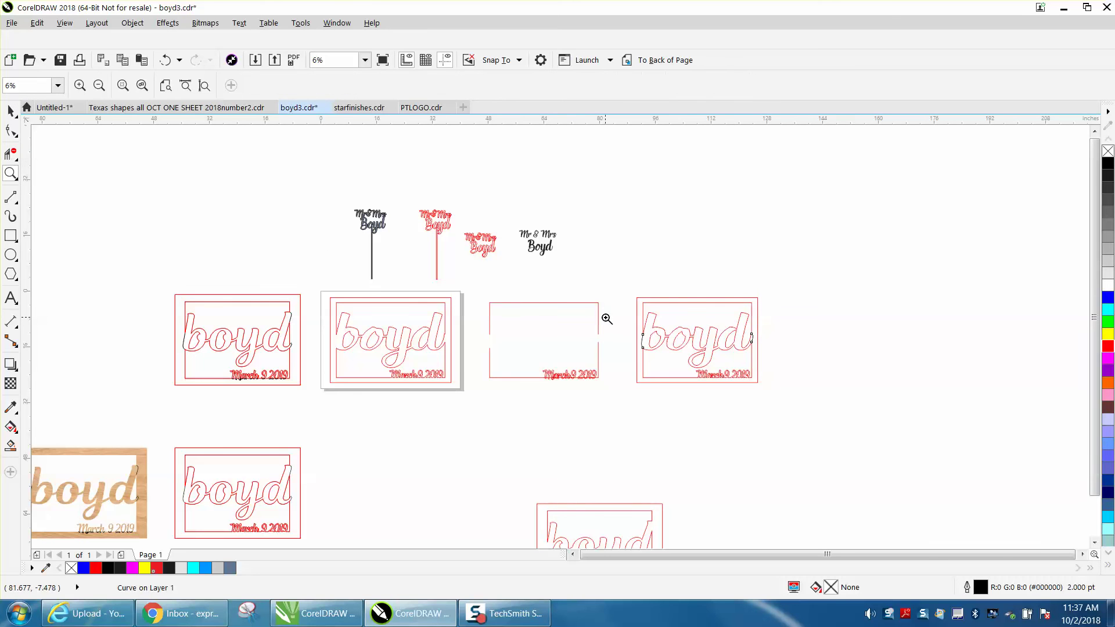
Zoom into the right boyd card, place the black curve along the b and d bottoms, then deselect.
drag(607, 319, 846, 378)
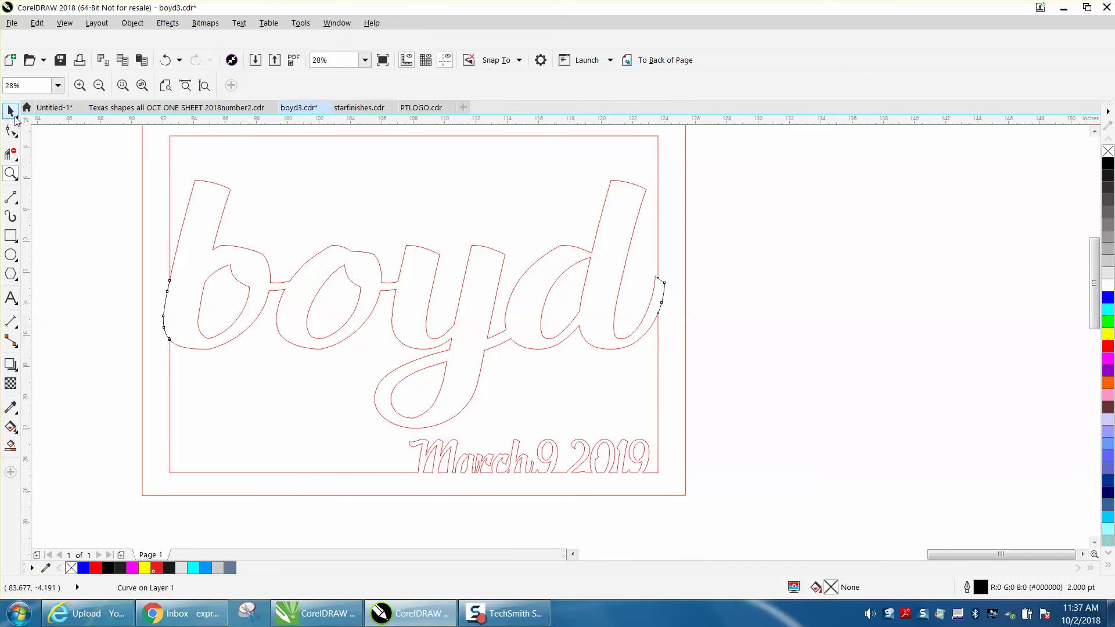
click(15, 116)
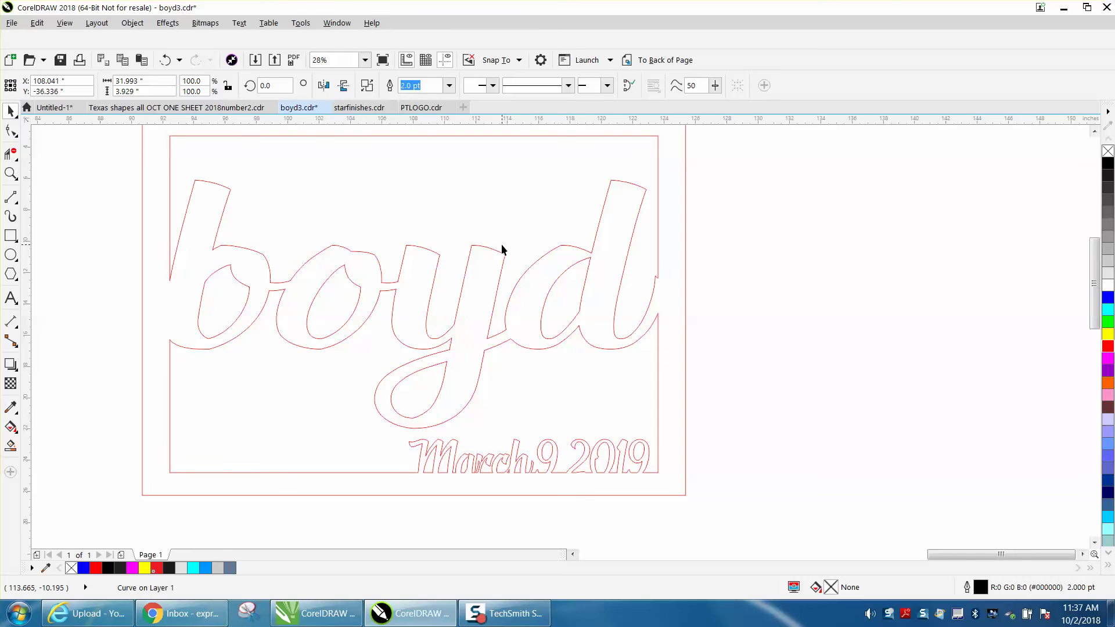
key(ctrl+z)
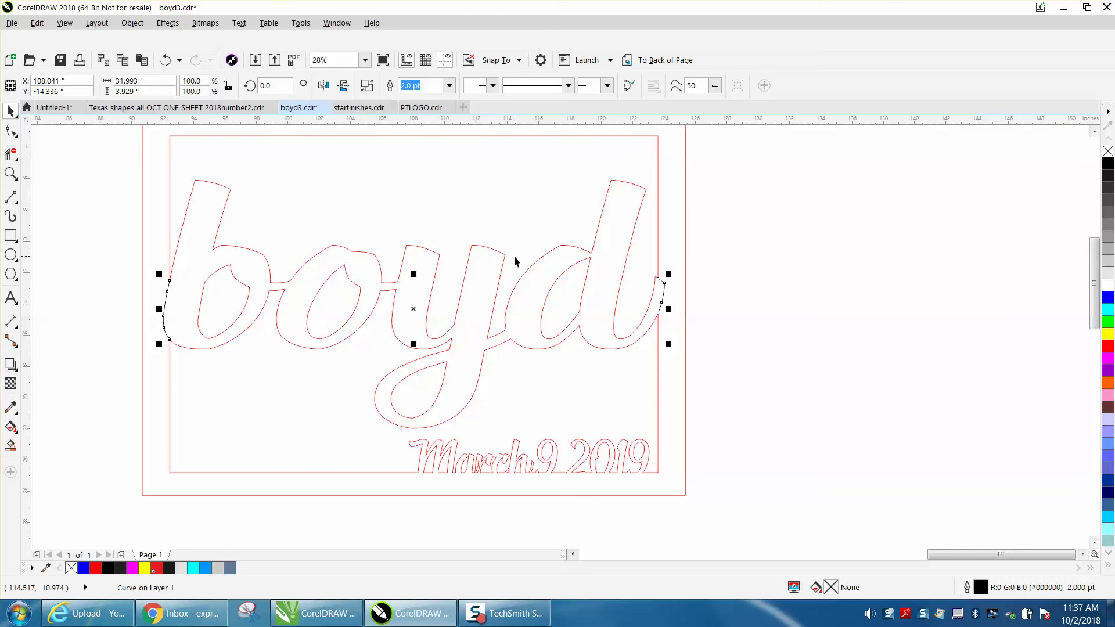
click(723, 269)
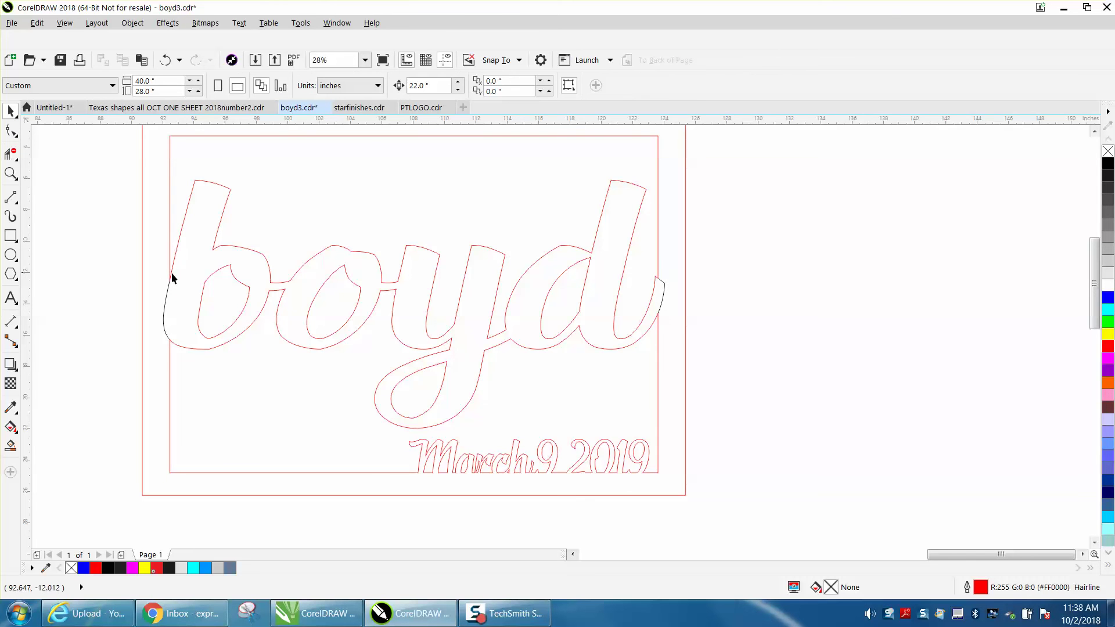
scroll(176, 301, down, 2)
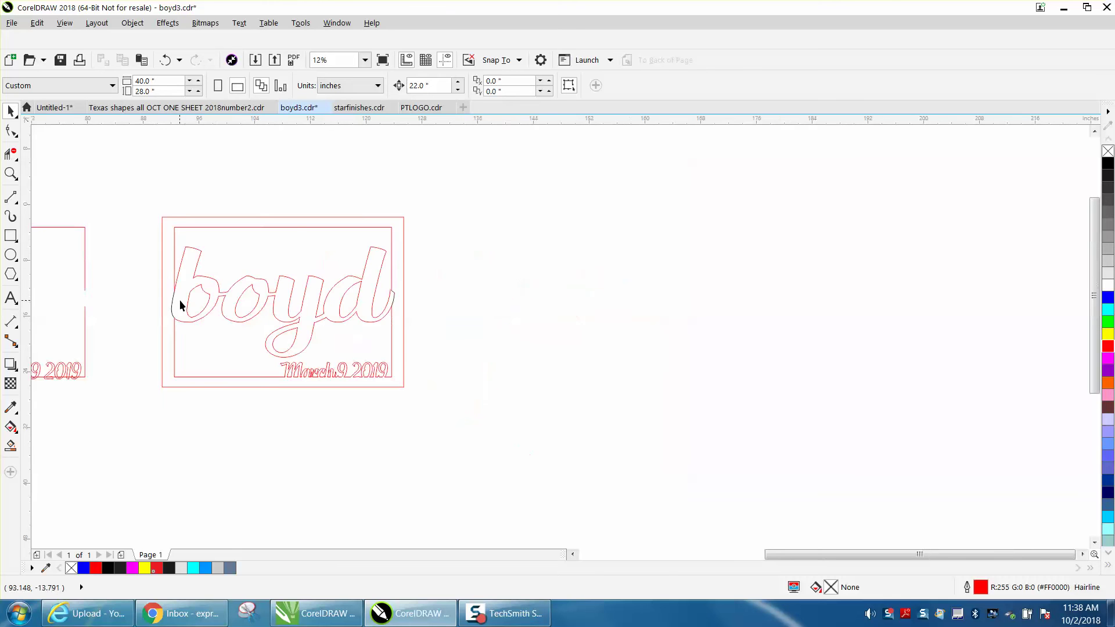
Zoom in on the left March 9 2019 outlines and cut away the letter parts above the frame line.
click(10, 173)
drag(67, 303, 196, 370)
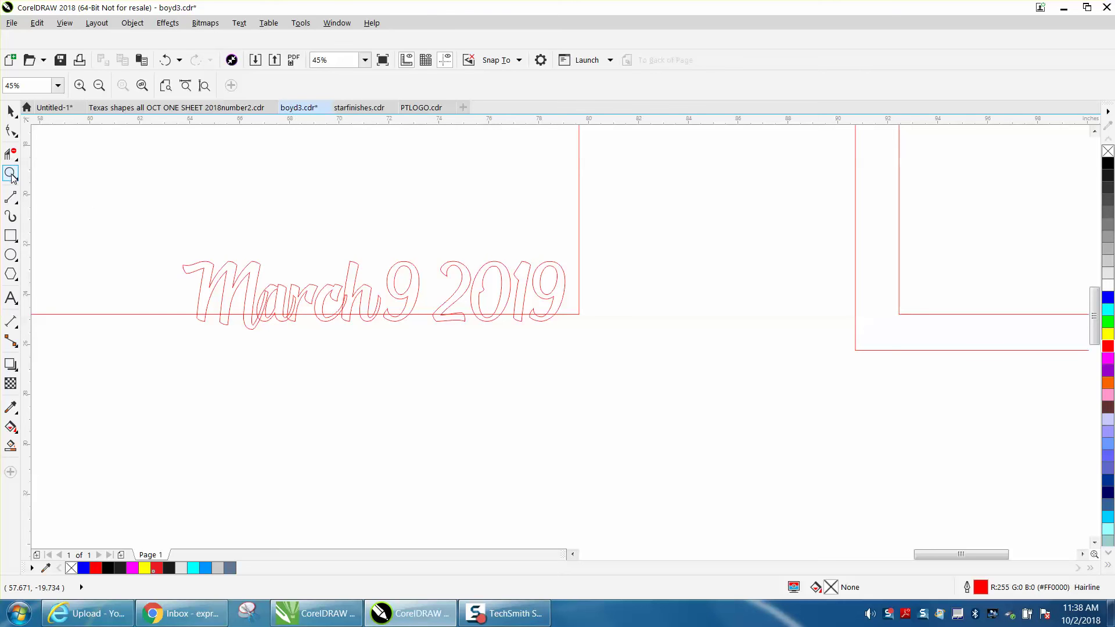
drag(154, 240, 637, 385)
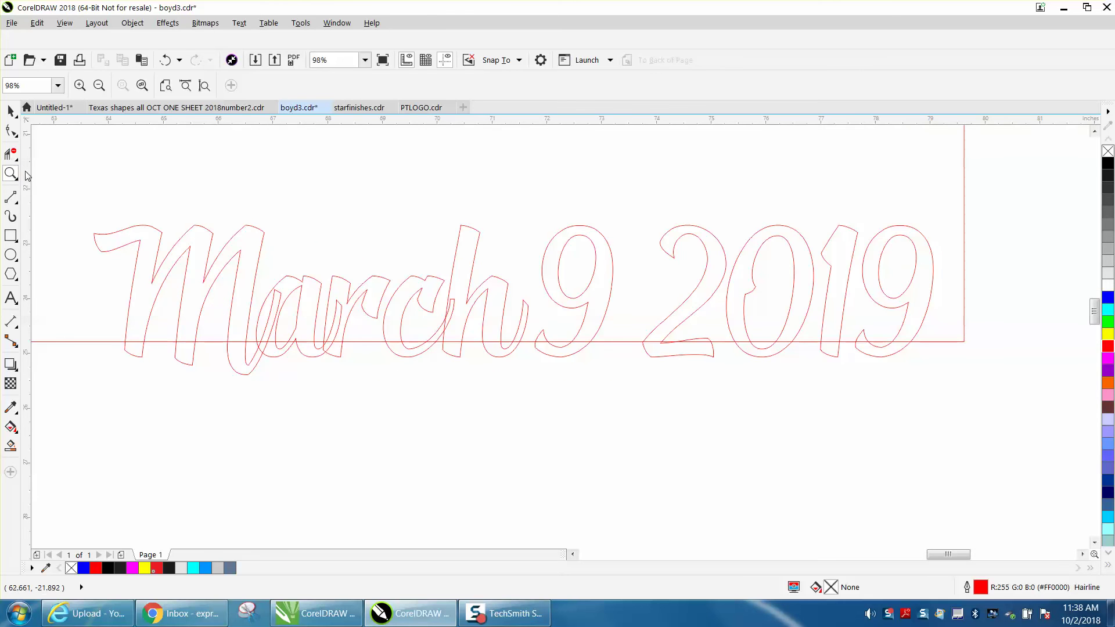
click(10, 154)
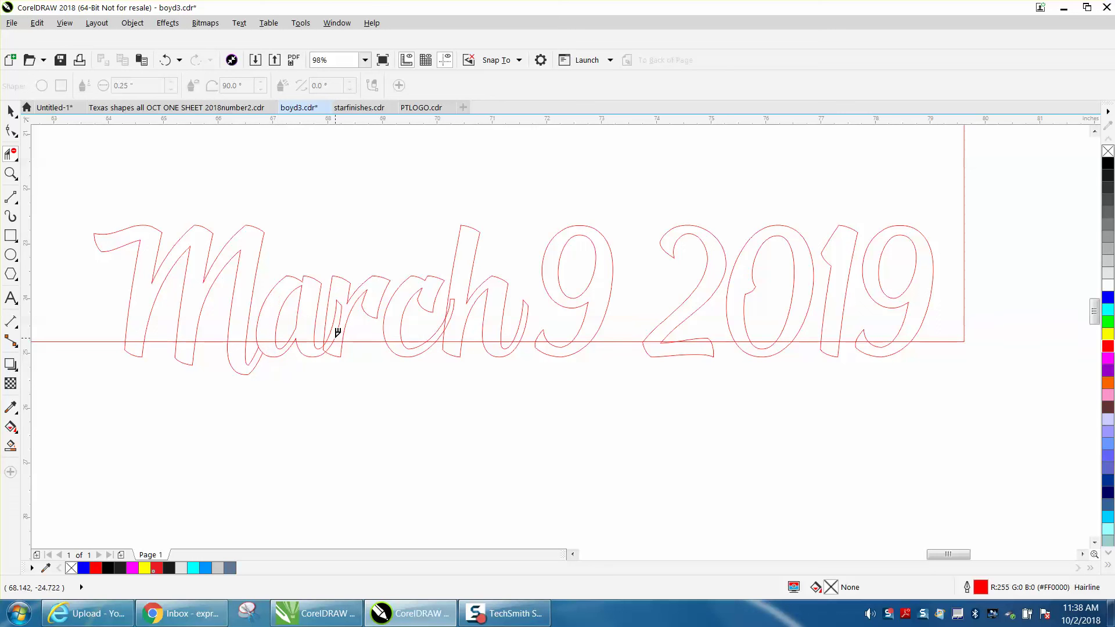
drag(82, 212, 847, 315)
drag(939, 323, 940, 323)
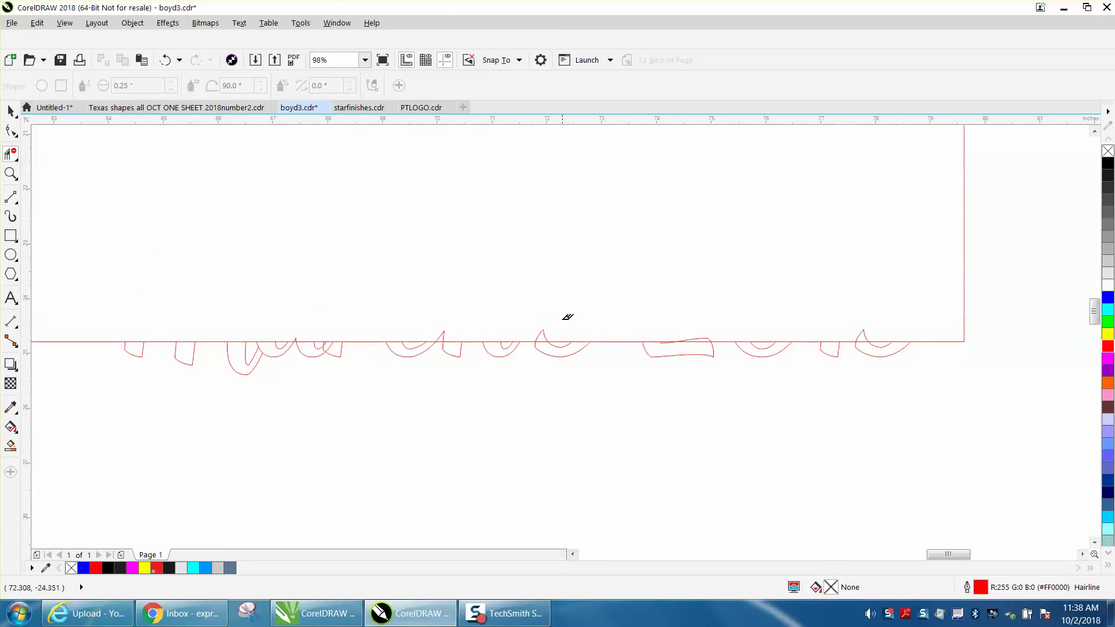
Delete the remaining stubs and segments of the date letters above the baseline.
click(545, 330)
click(445, 331)
click(264, 346)
double_click(298, 335)
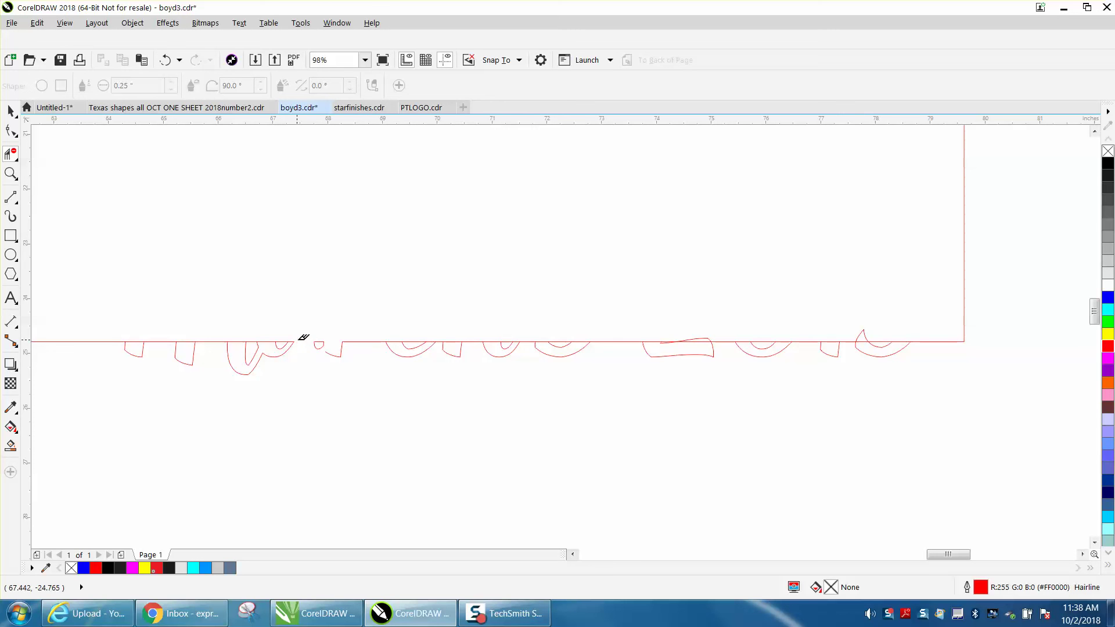
Undo the last removal and give the trimmed date curves a black 2.0 pt outline.
click(167, 62)
click(10, 110)
click(192, 356)
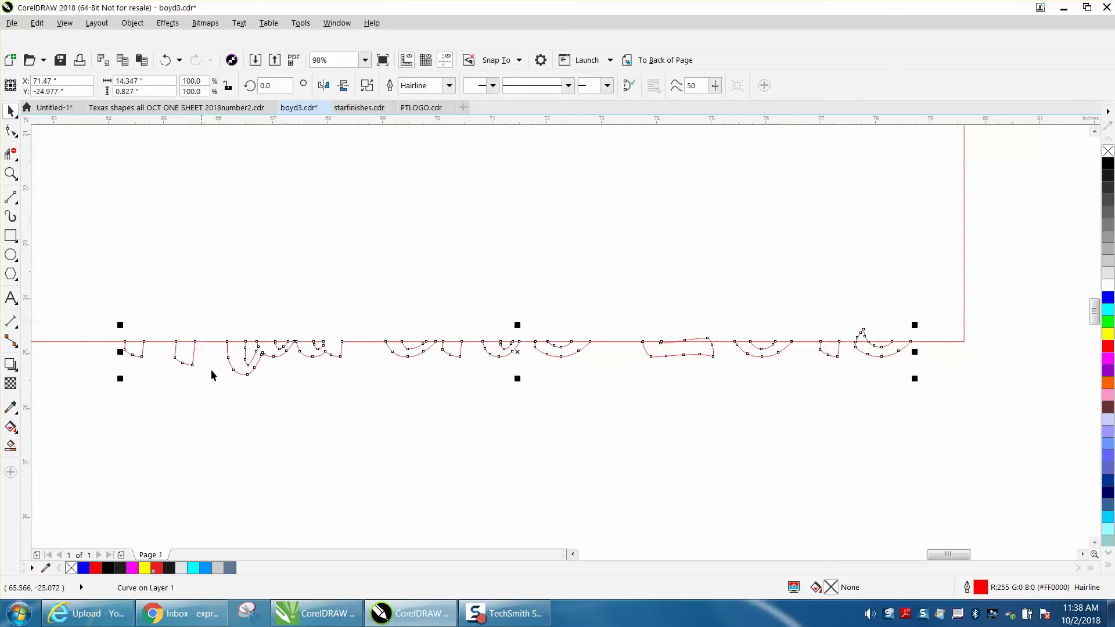
double_click(980, 589)
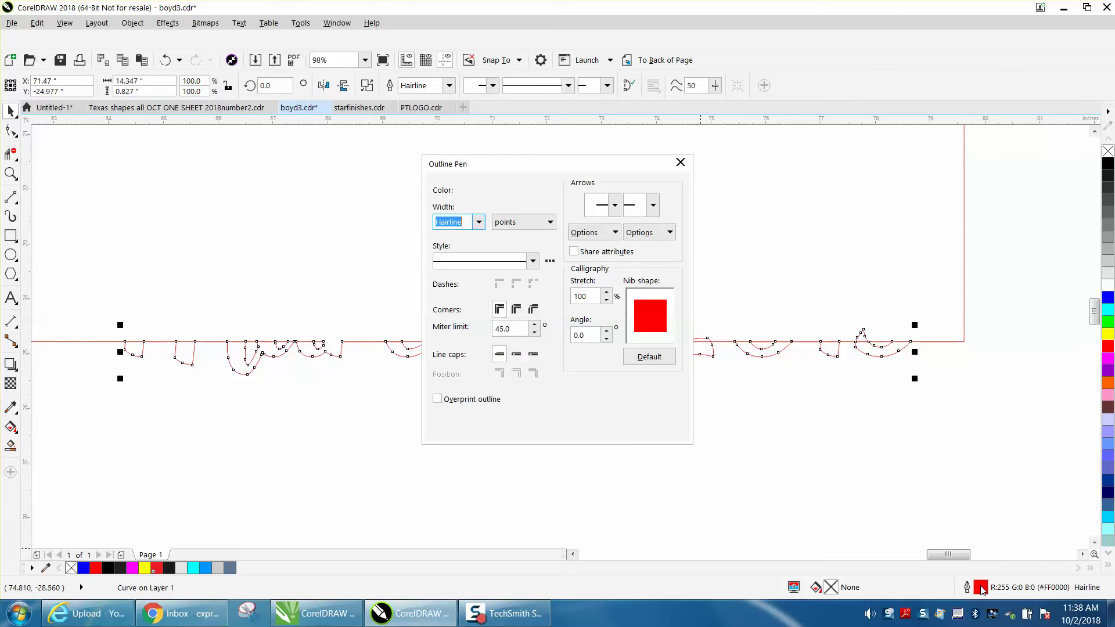
click(478, 222)
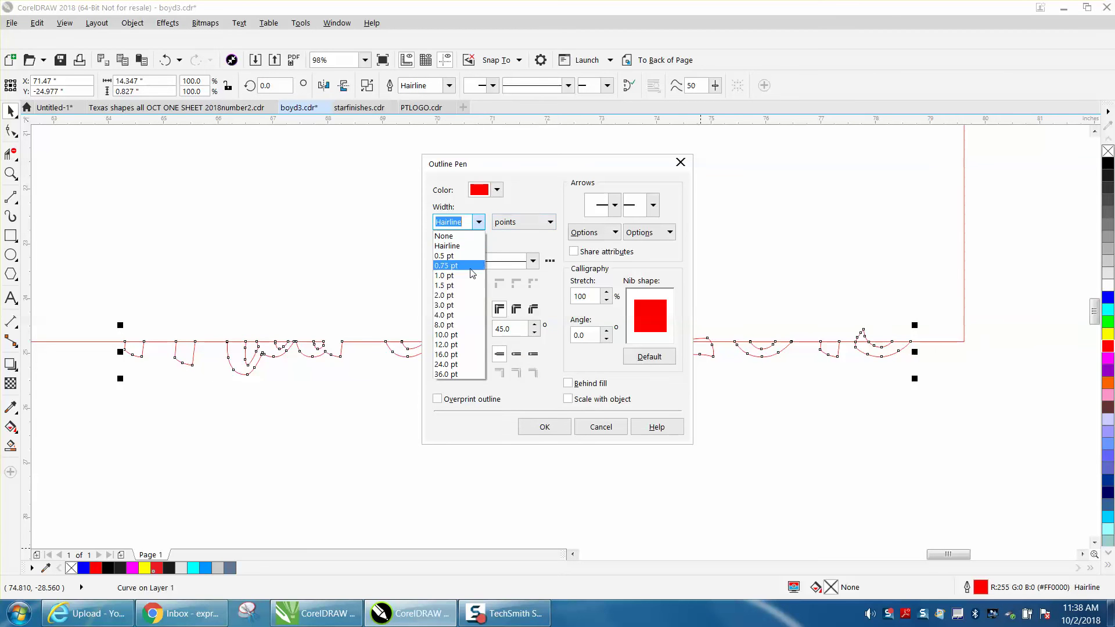
click(459, 296)
click(498, 190)
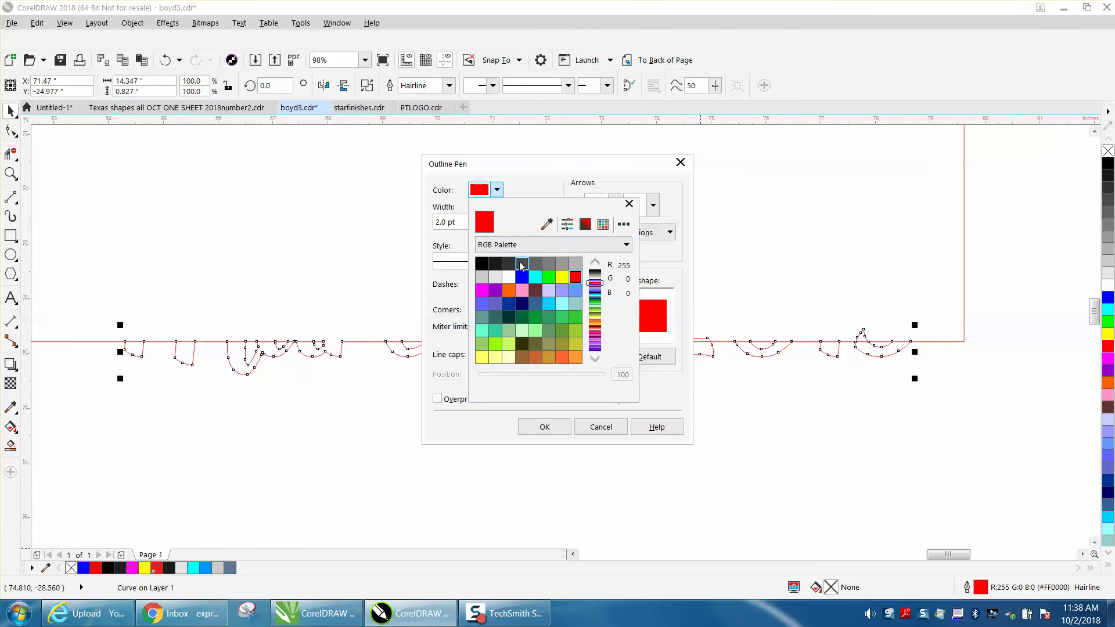
click(482, 264)
click(546, 435)
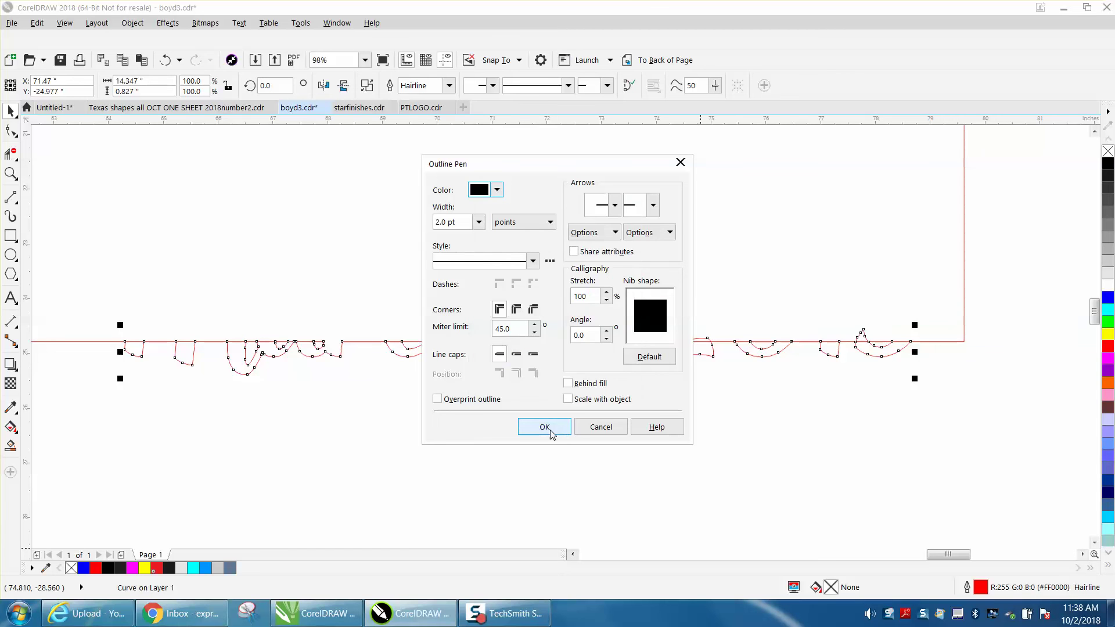
click(545, 428)
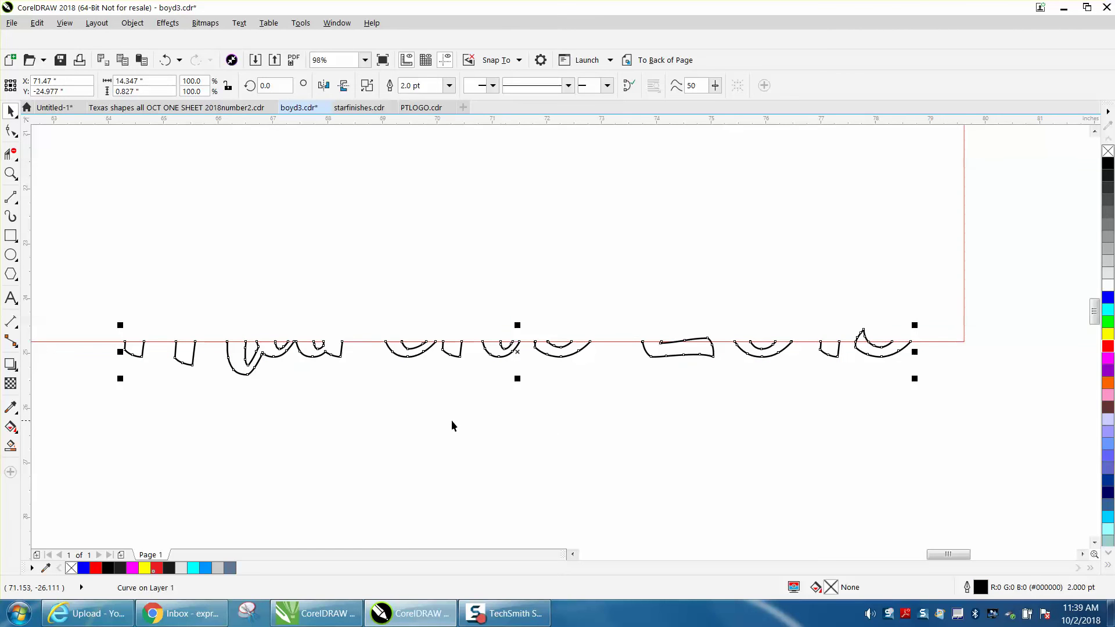
Erase the two leftover bits on top of the date curves.
click(10, 154)
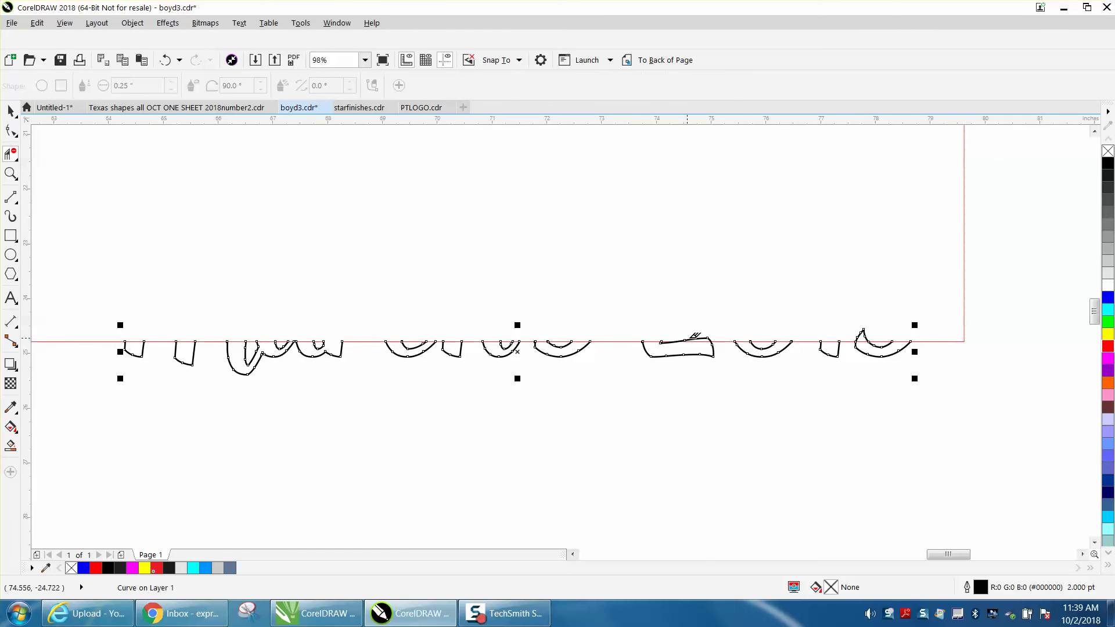
drag(698, 333, 701, 335)
drag(866, 330, 891, 334)
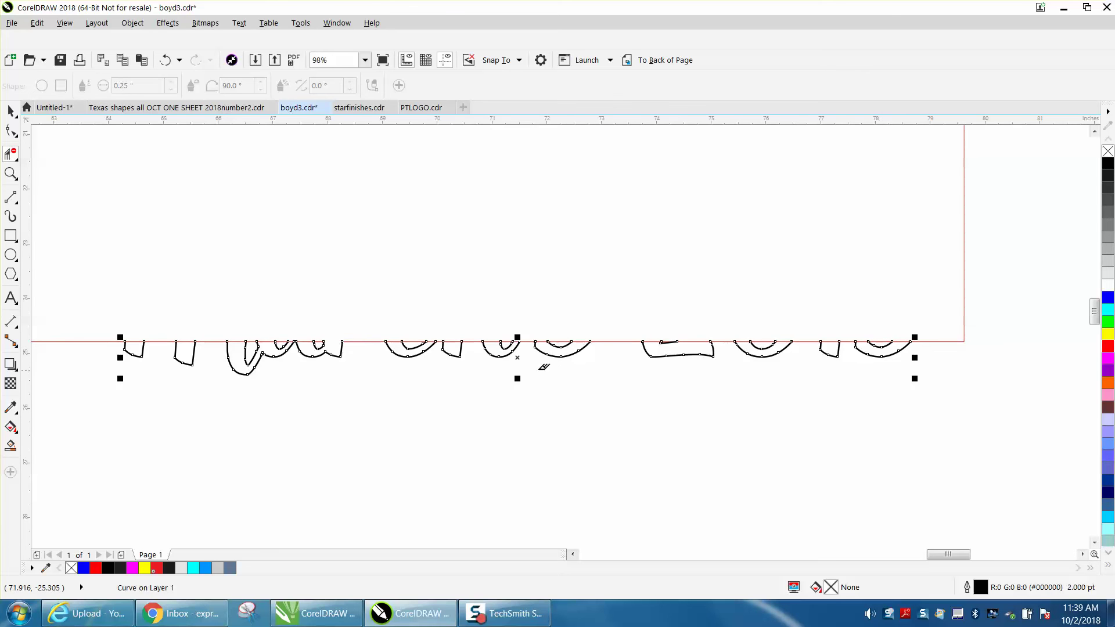
scroll(543, 366, down, 2)
Select the black date lines and nudge them right onto the other boyd design.
click(11, 110)
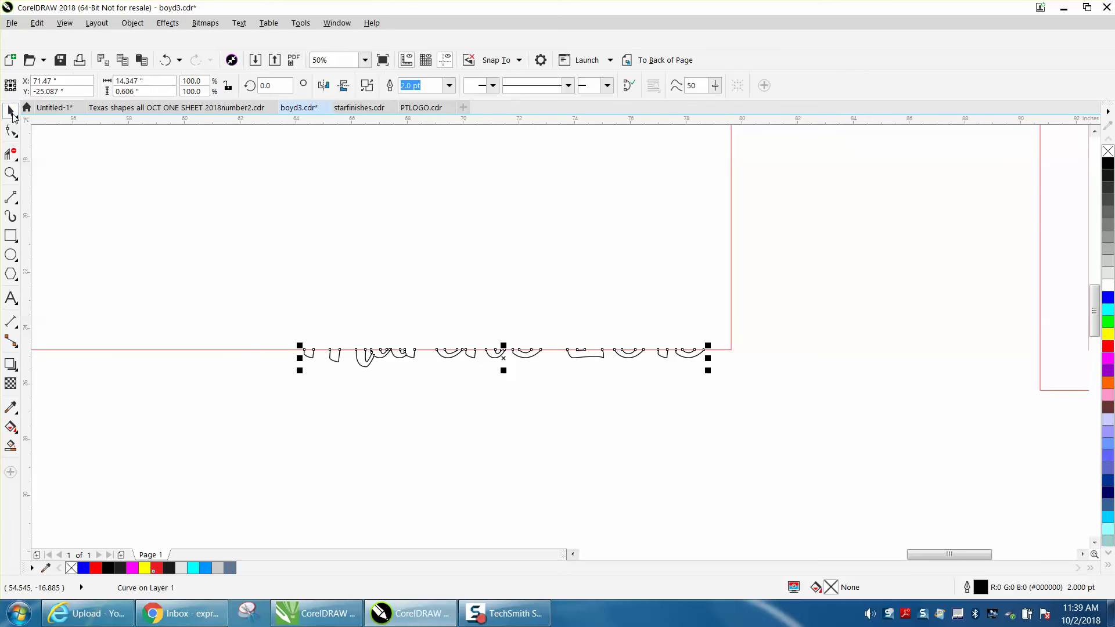
click(190, 169)
scroll(189, 171, down, 1)
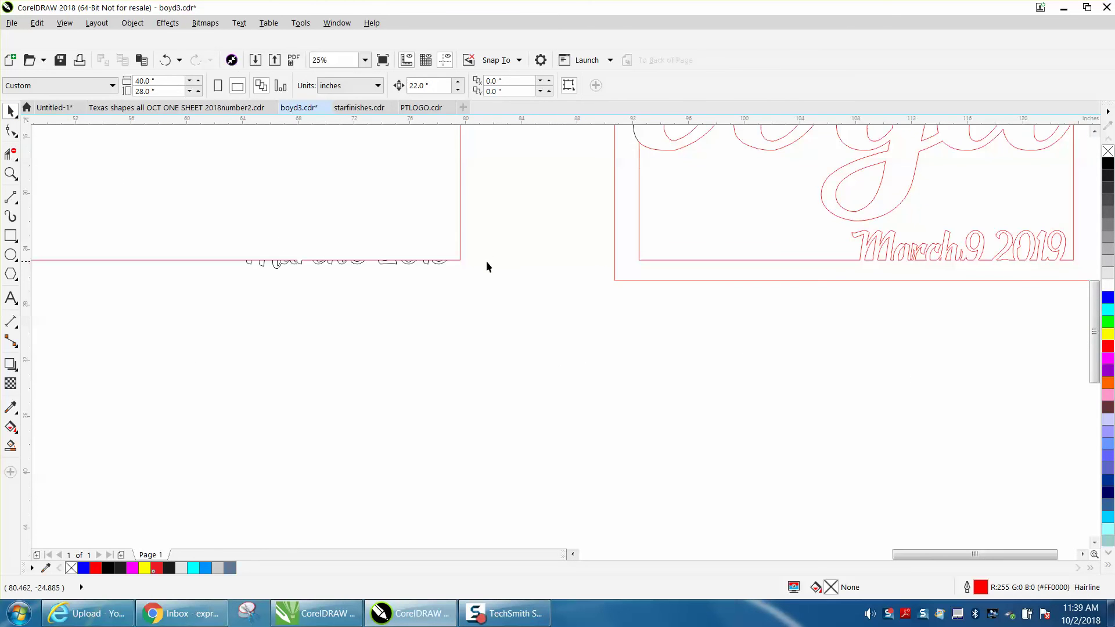
drag(374, 295, 206, 290)
key(Right)
key(Right)
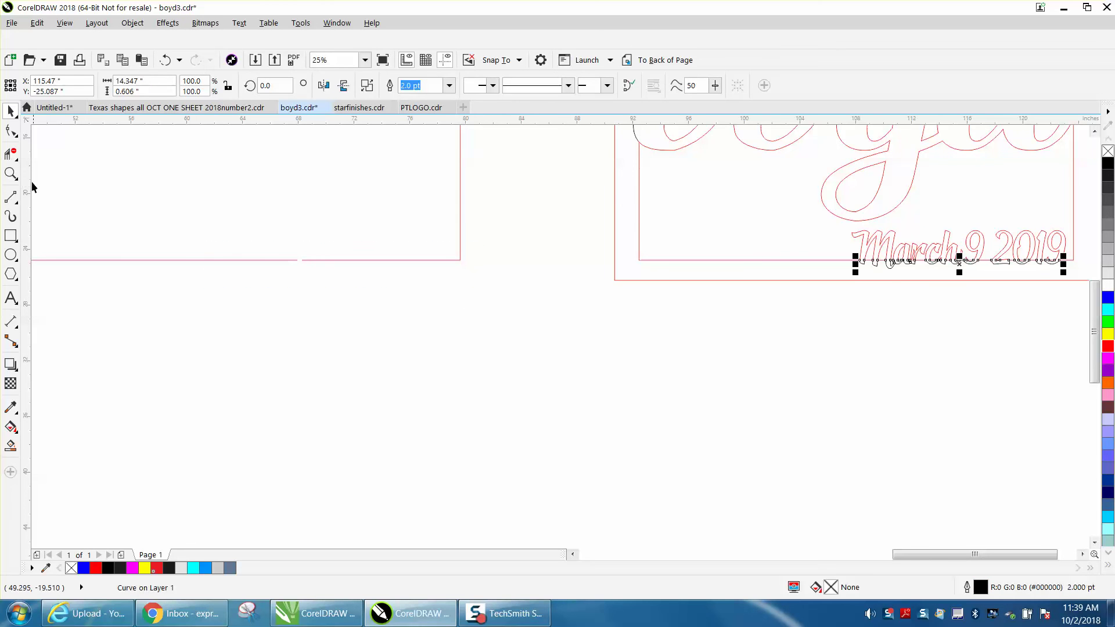
Zoom in on the red design's date and align the black lines onto the letter bottoms.
drag(836, 229, 1008, 311)
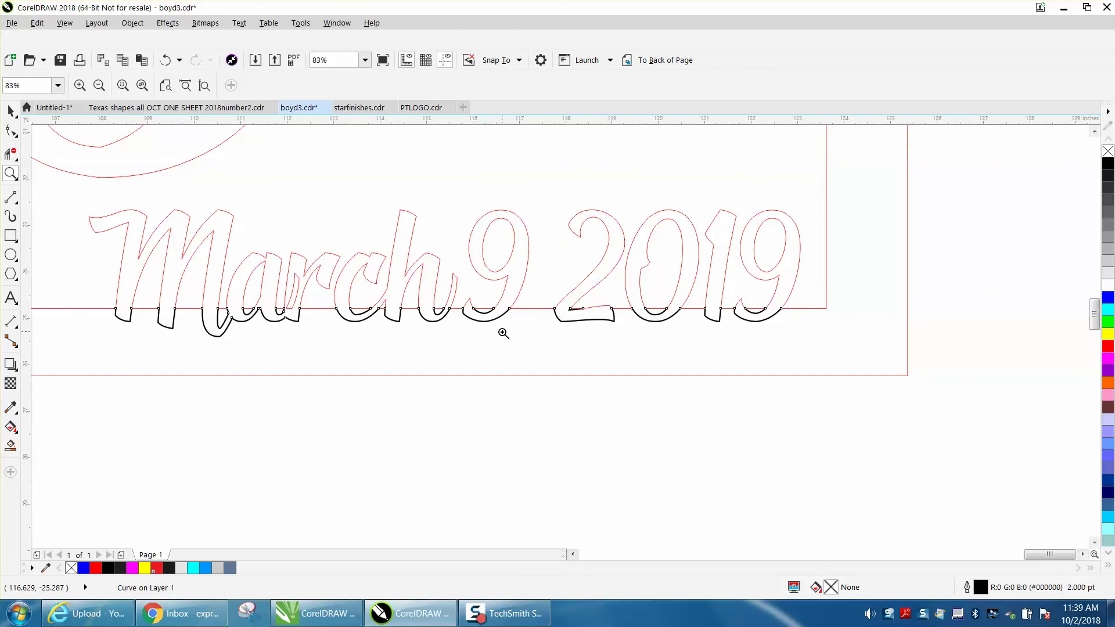
click(10, 110)
key(Down)
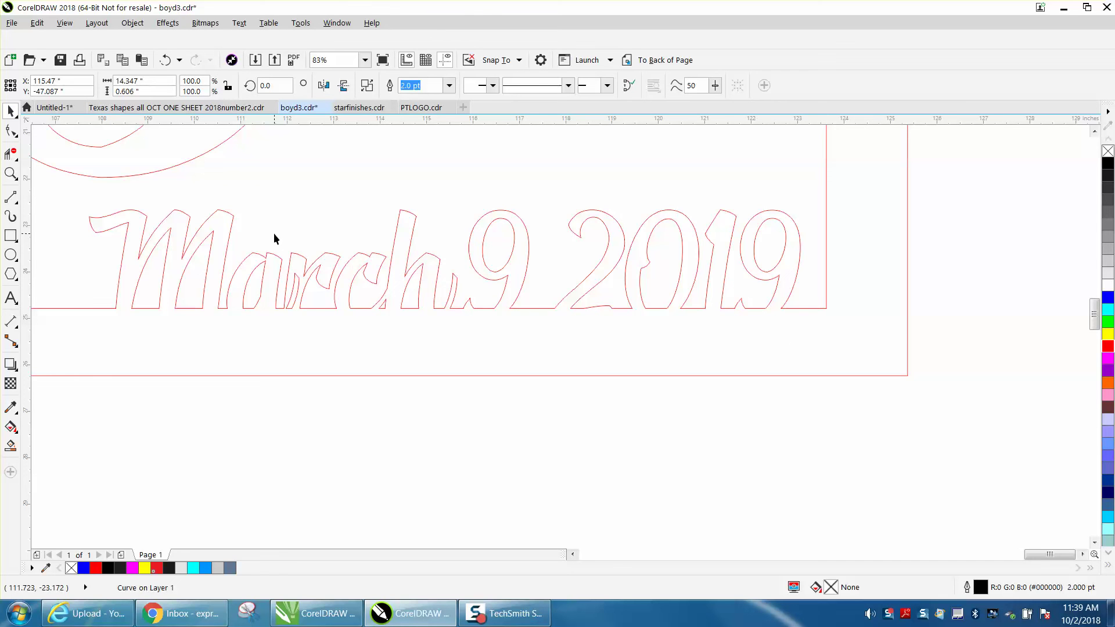
key(Up)
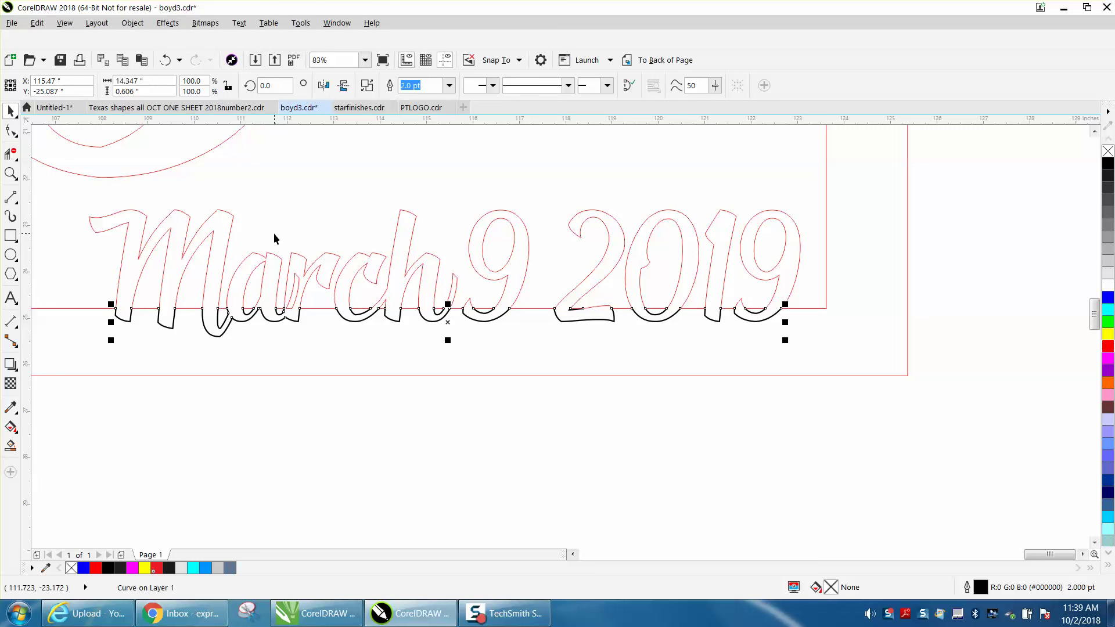
scroll(528, 273, down, 4)
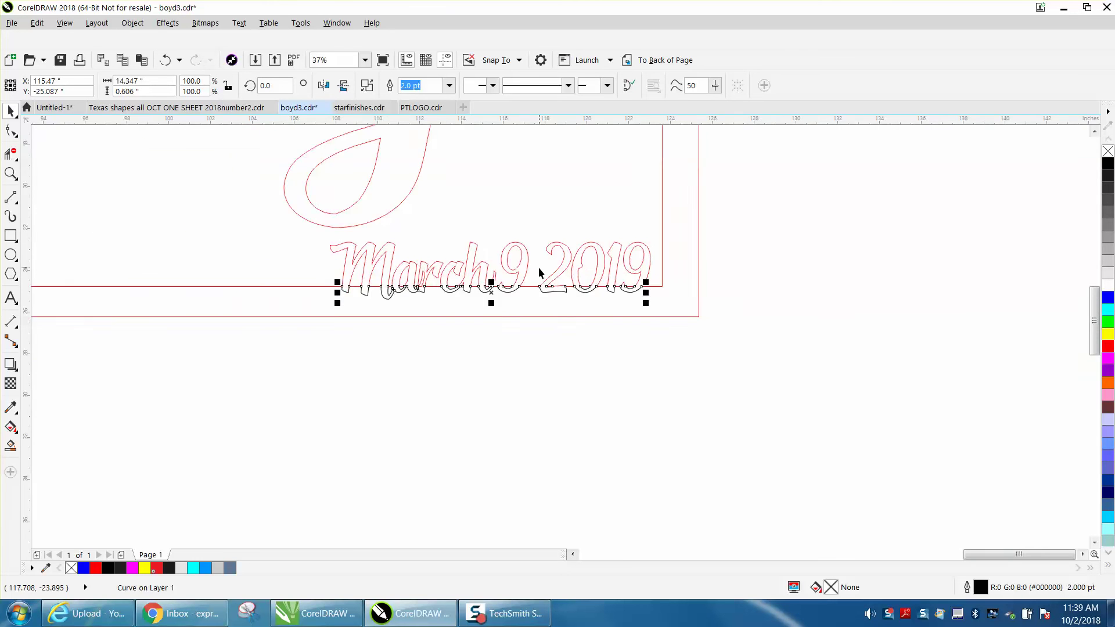
Zoom onto the whole wood-textured boyd sign to view its black engrave lines.
scroll(556, 275, down, 1)
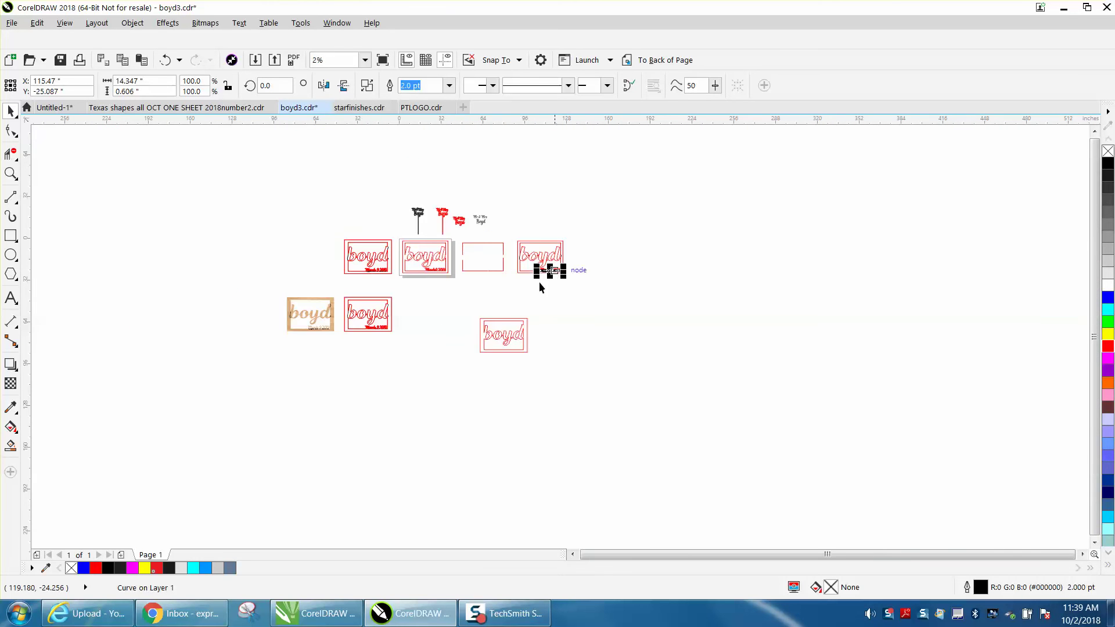
click(10, 173)
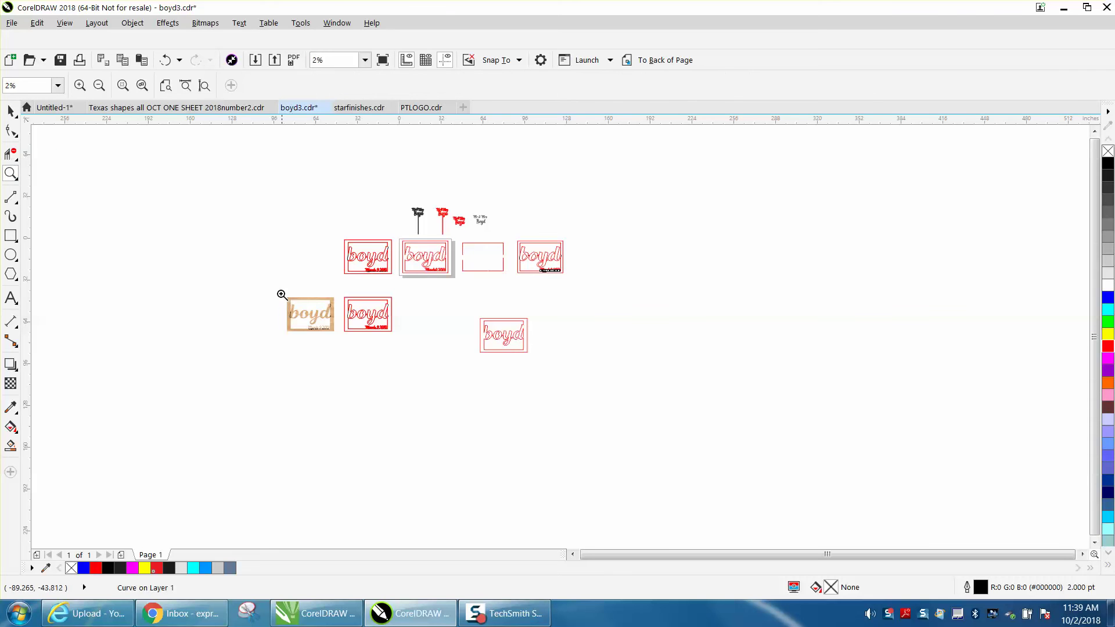
drag(286, 296, 341, 335)
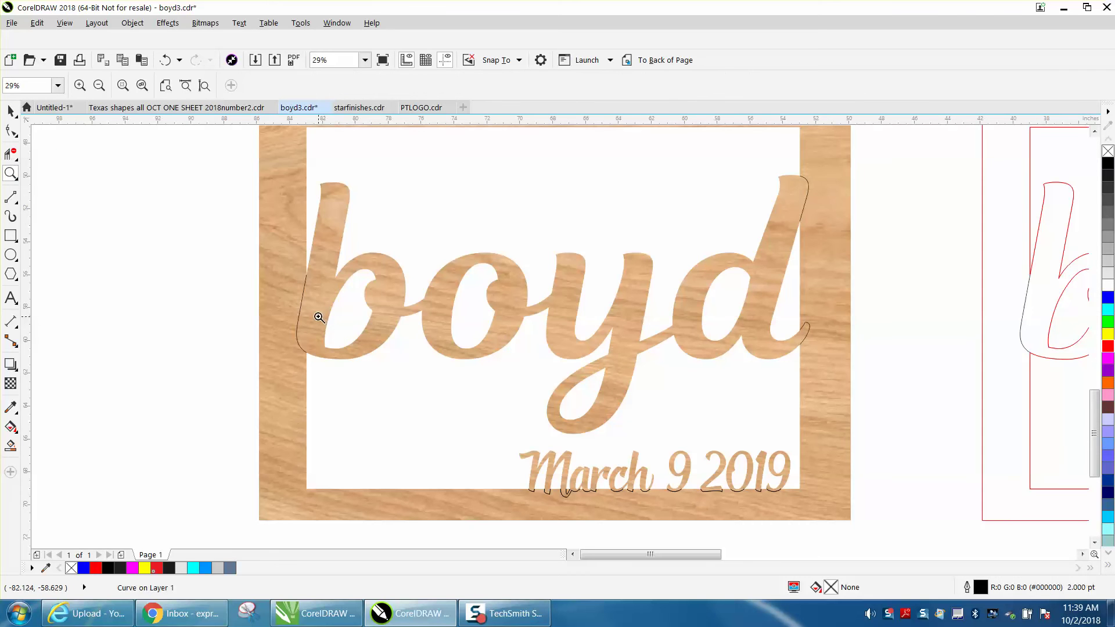
scroll(298, 282, down, 1)
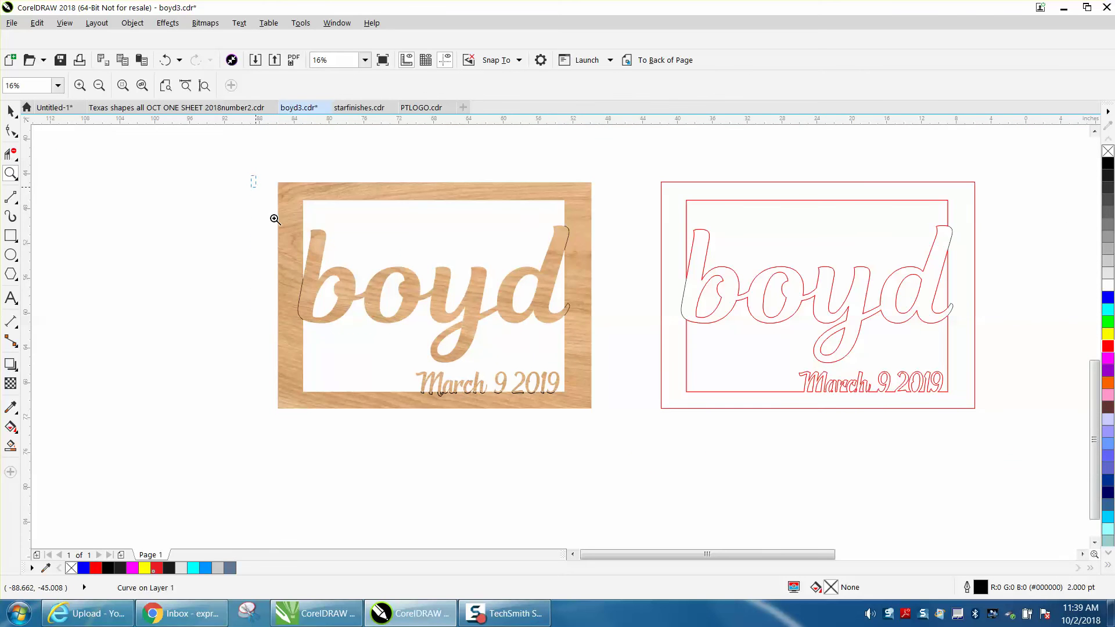
drag(251, 176, 598, 427)
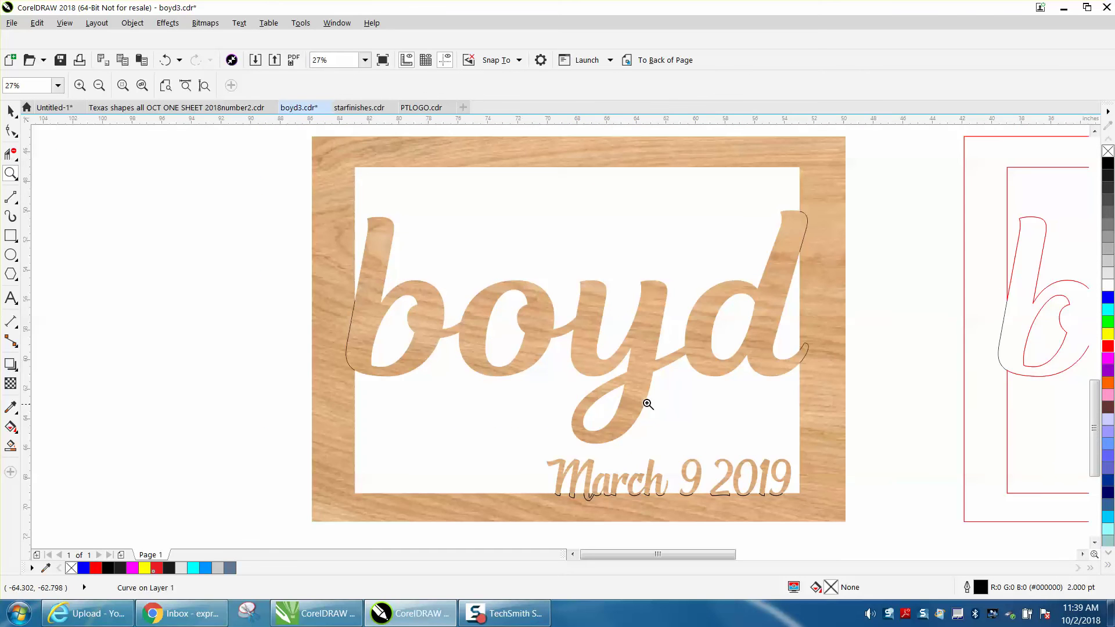